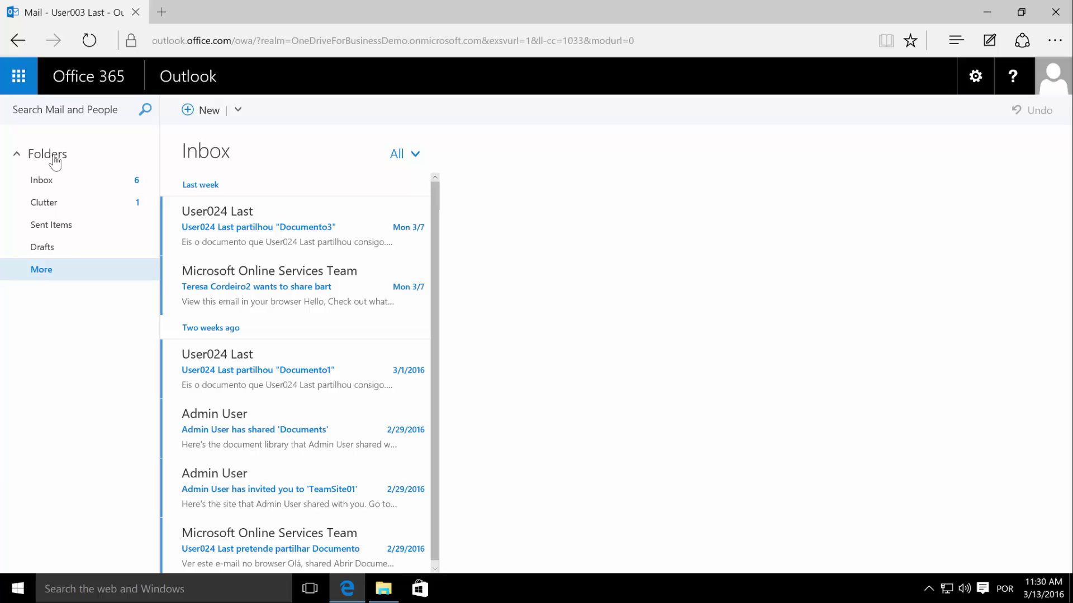
Step: Open the TeamSite01 invitation email, follow its link to the site, and go to the site's Documents library
left_click(257, 486)
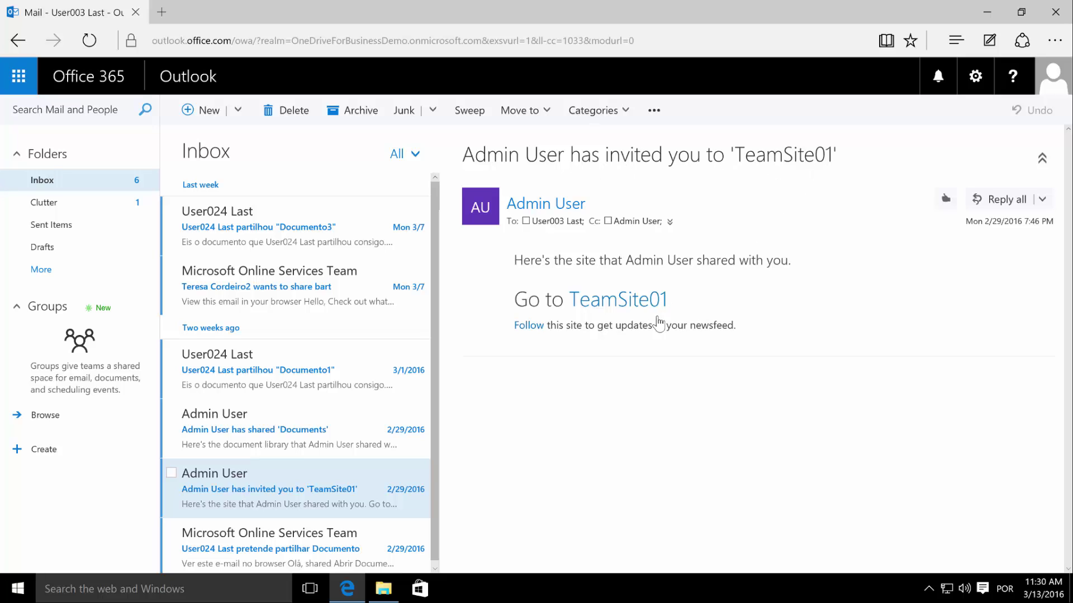
left_click(641, 307)
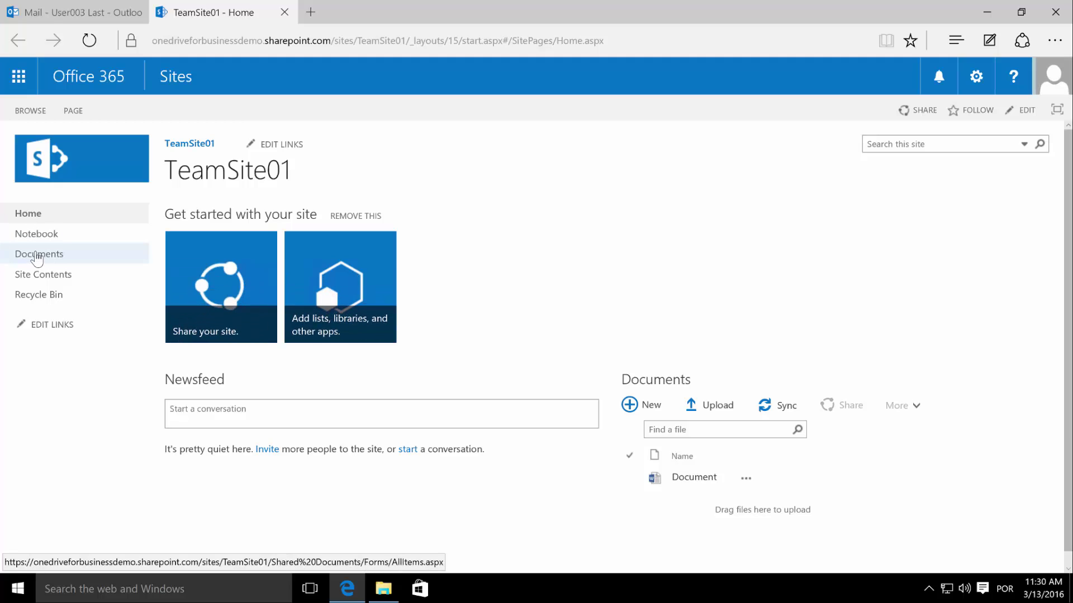
left_click(37, 256)
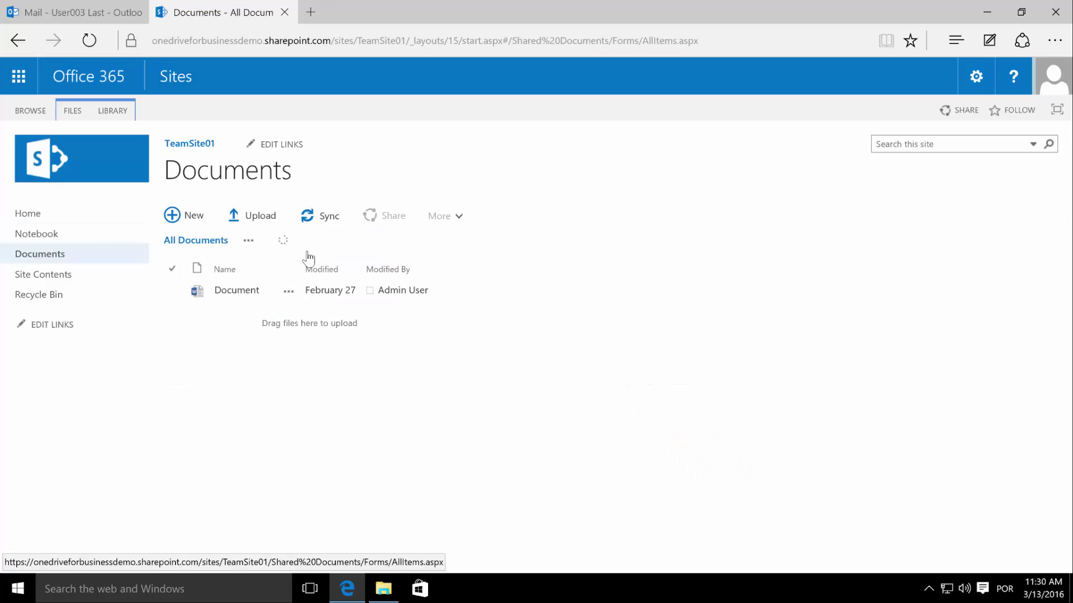
Step: Try to sync the TeamSite01 Documents library to the device with the OneDrive for Business desktop app
left_click(330, 218)
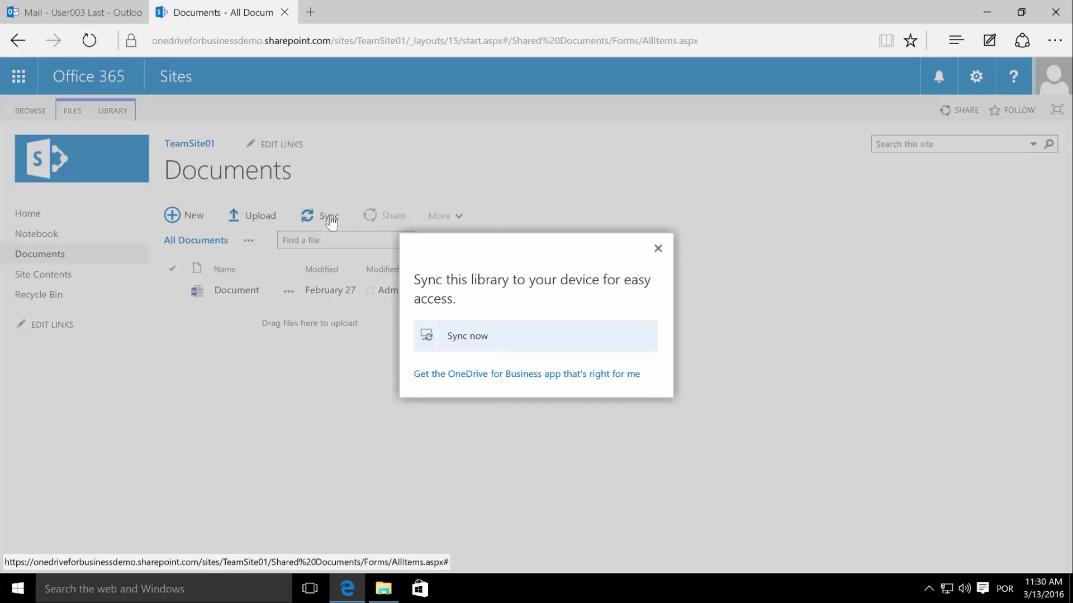
left_click(477, 336)
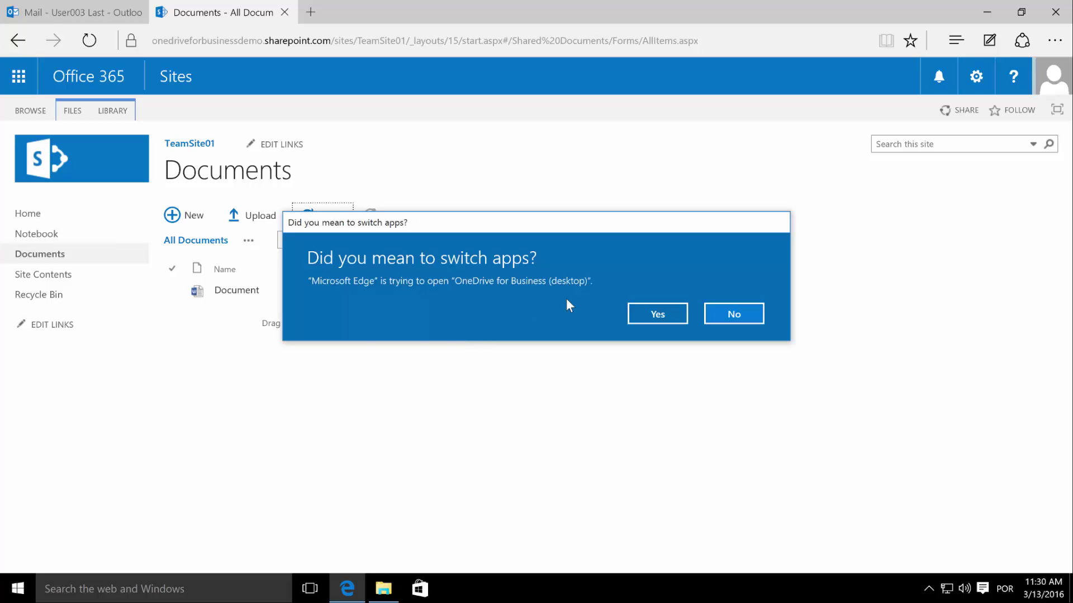
left_click(652, 316)
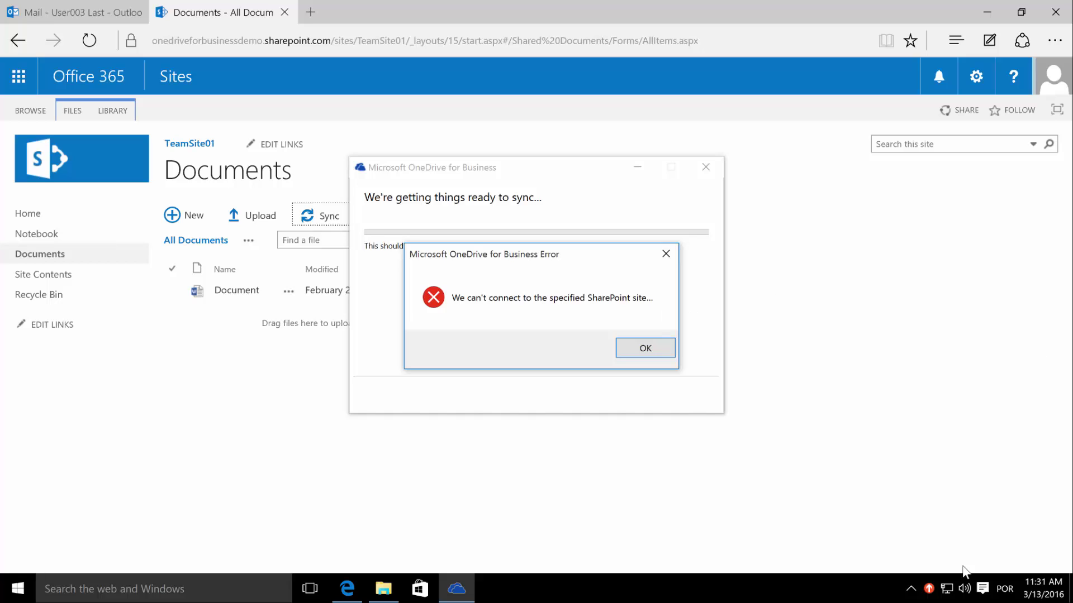
Step: Check the OneDrive for Business client among the hidden notification area icons
left_click(911, 591)
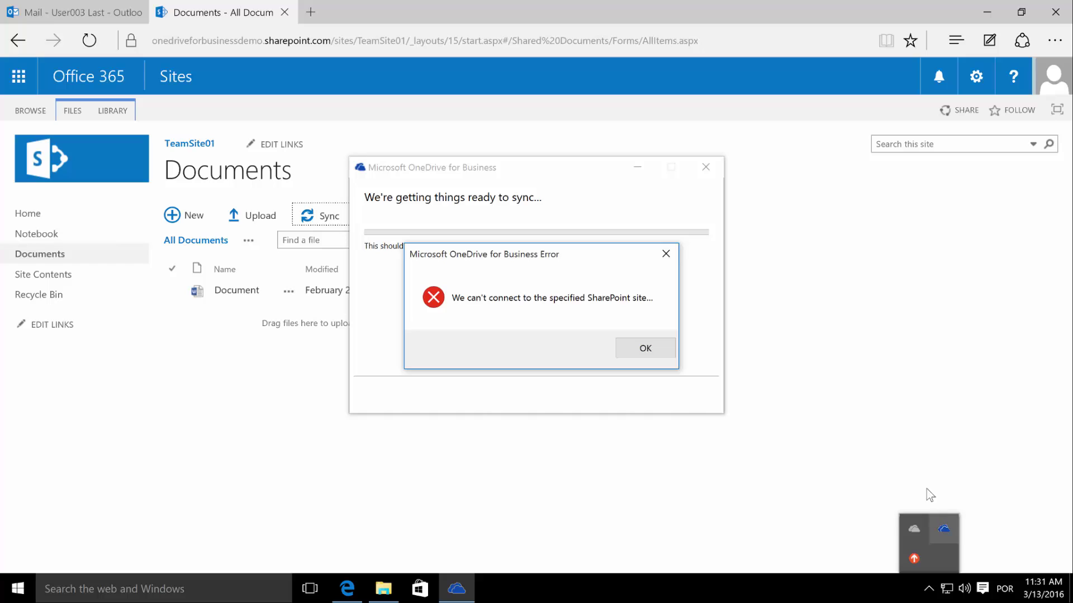
right_click(944, 528)
left_click(627, 582)
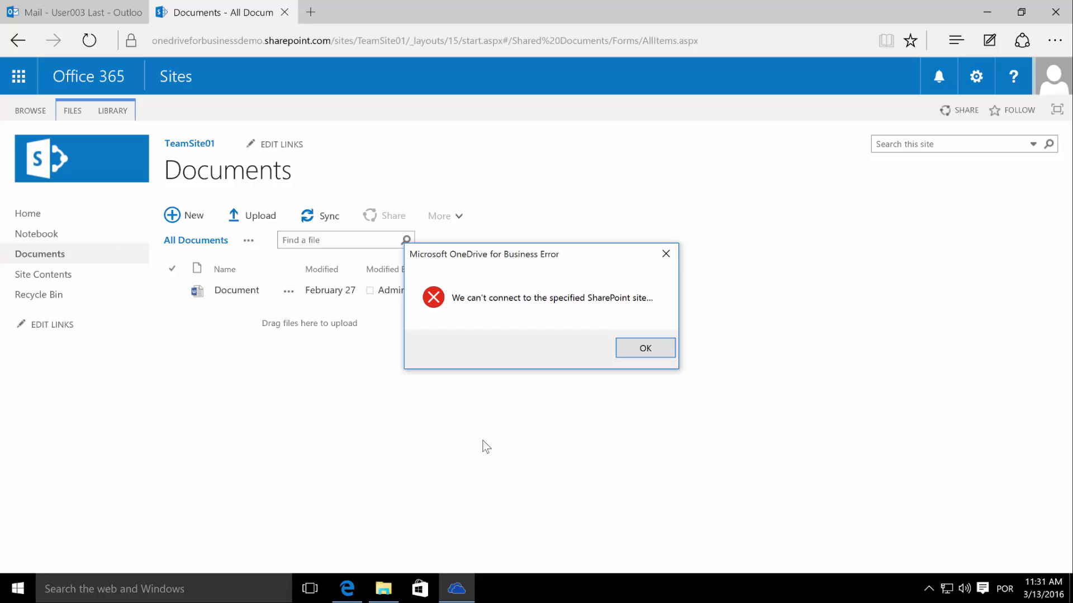
Step: Switch to File Explorer, examine the SharePoint and OneDrive for Business folders under C:\Users\Admin, and minimize the window
left_click(383, 589)
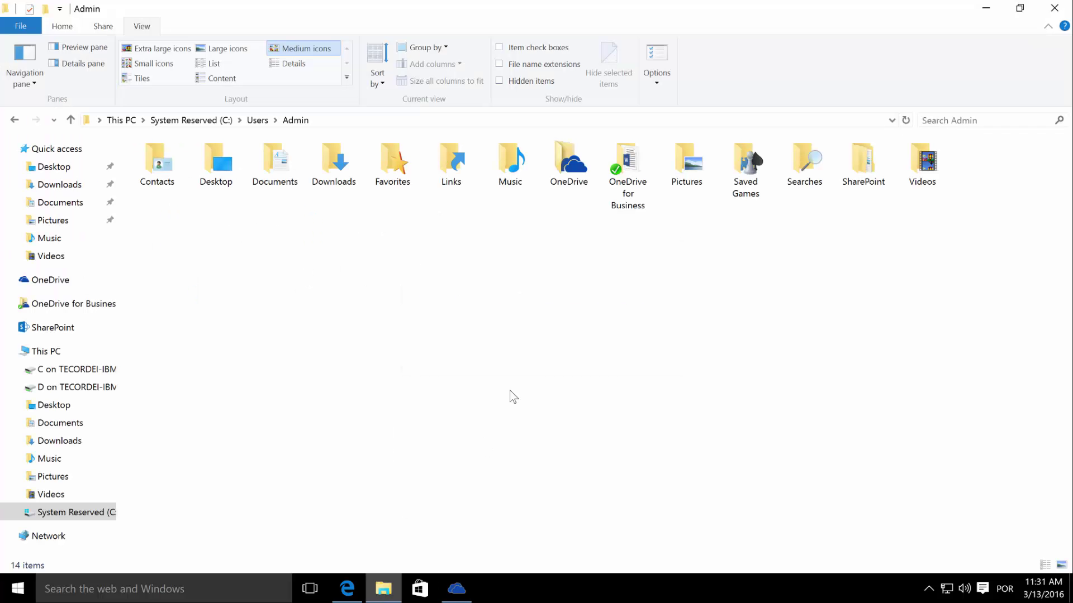
double_click(863, 162)
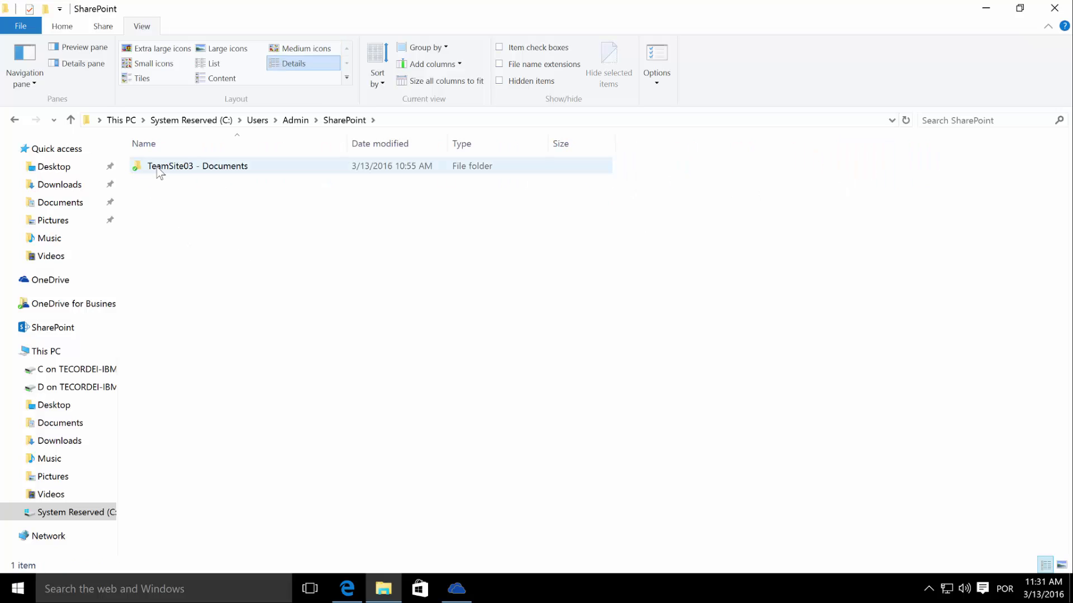
left_click(297, 121)
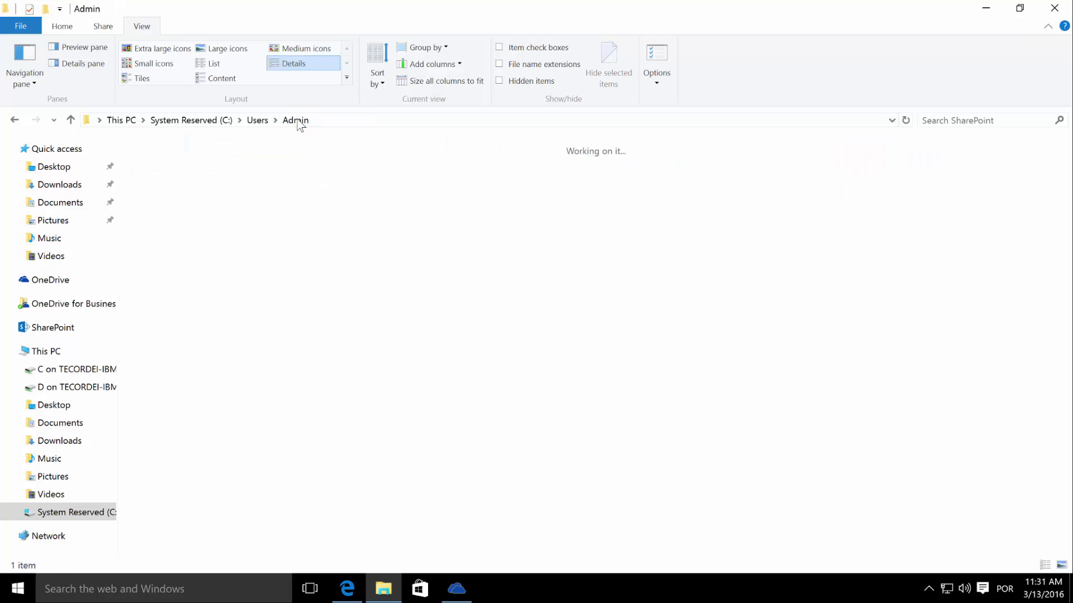
left_click(634, 178)
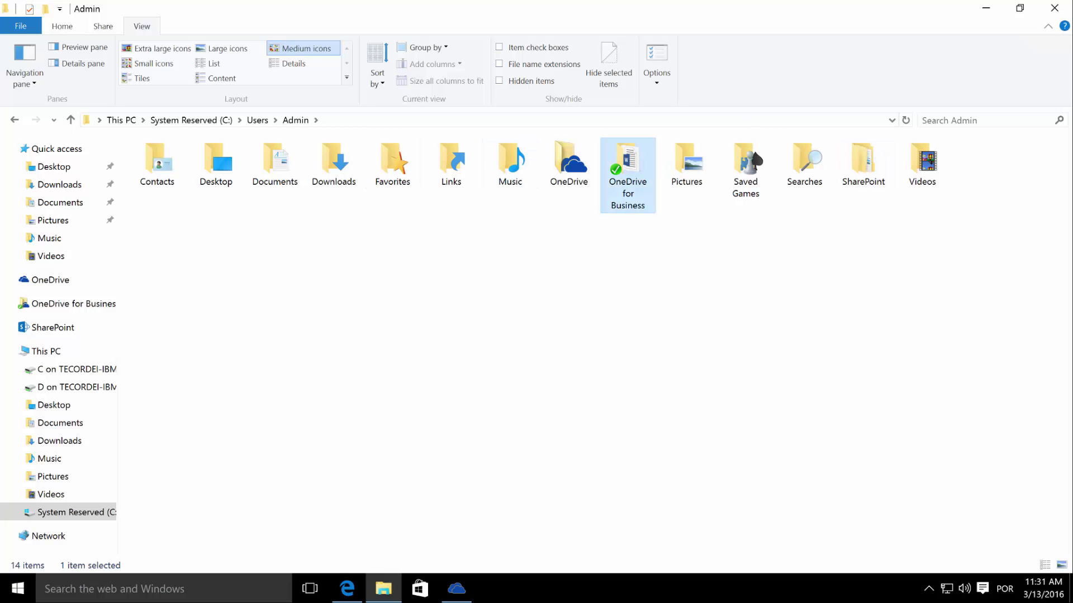
left_click(986, 7)
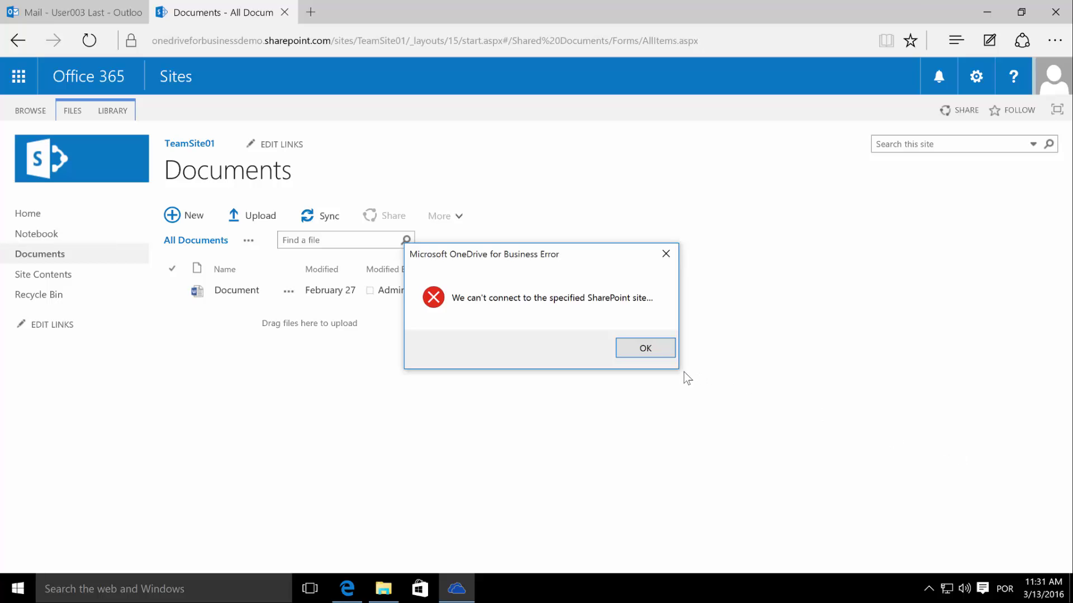
Step: Dismiss the OneDrive for Business error and cancel the library sync
left_click(647, 349)
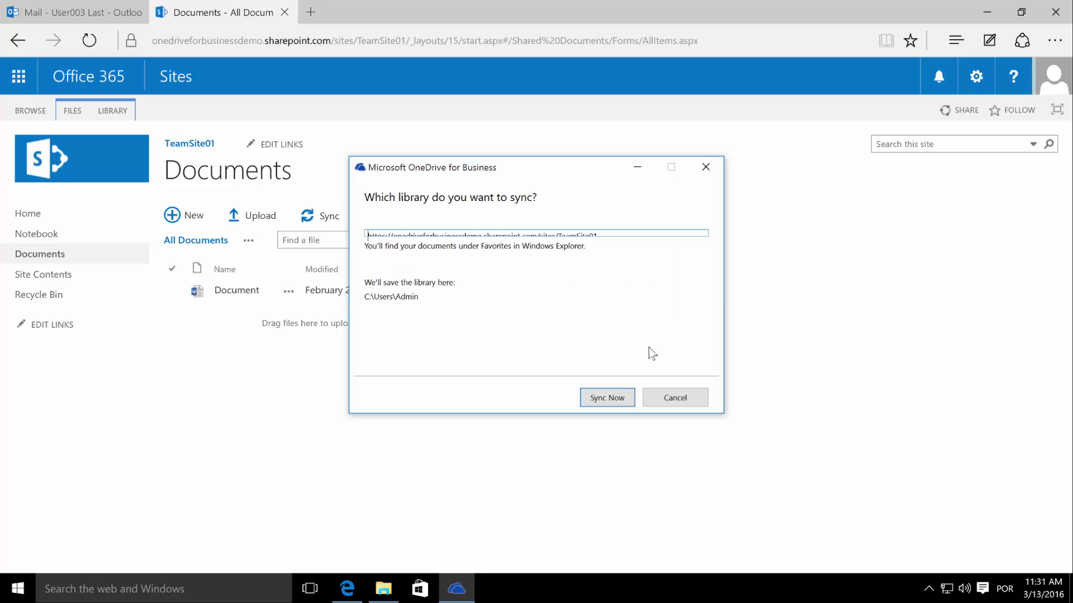
left_click(703, 400)
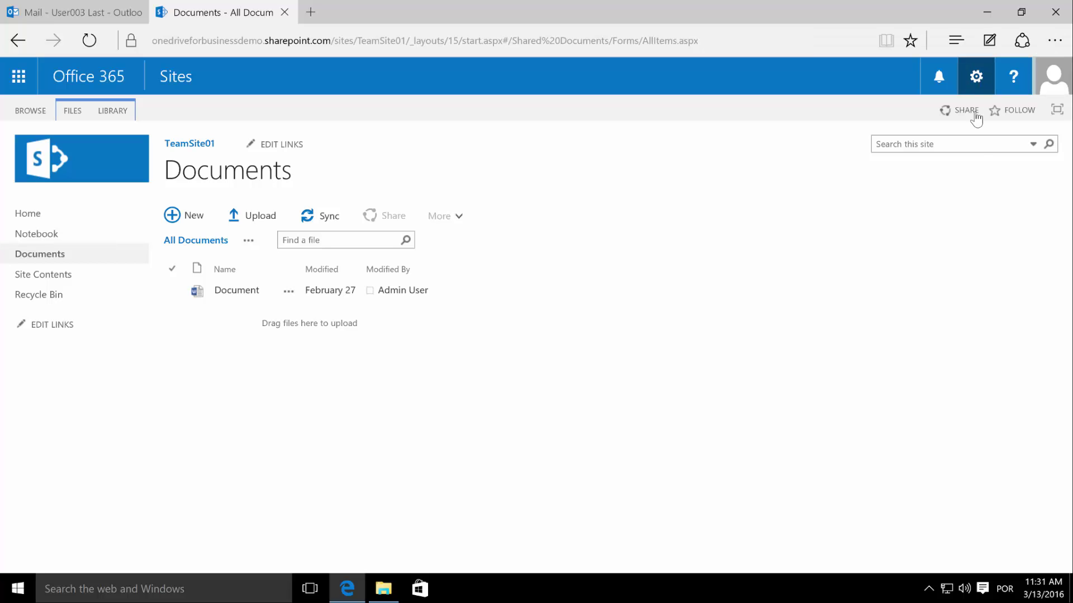
Step: Examine the options offered in TeamSite01's site settings, and close the site's tab
left_click(975, 78)
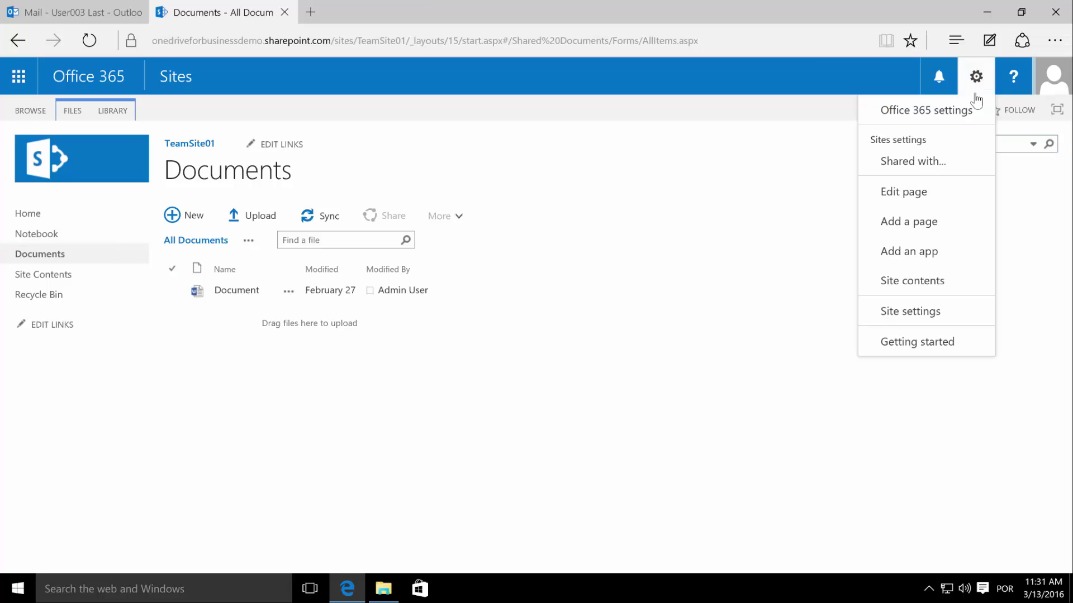
left_click(919, 311)
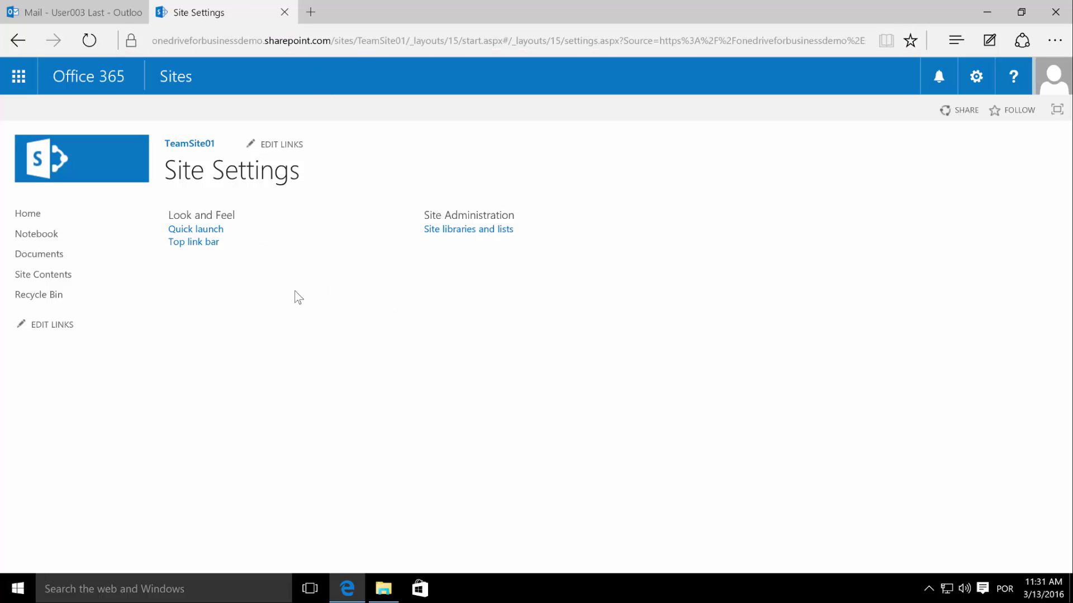
left_click(284, 12)
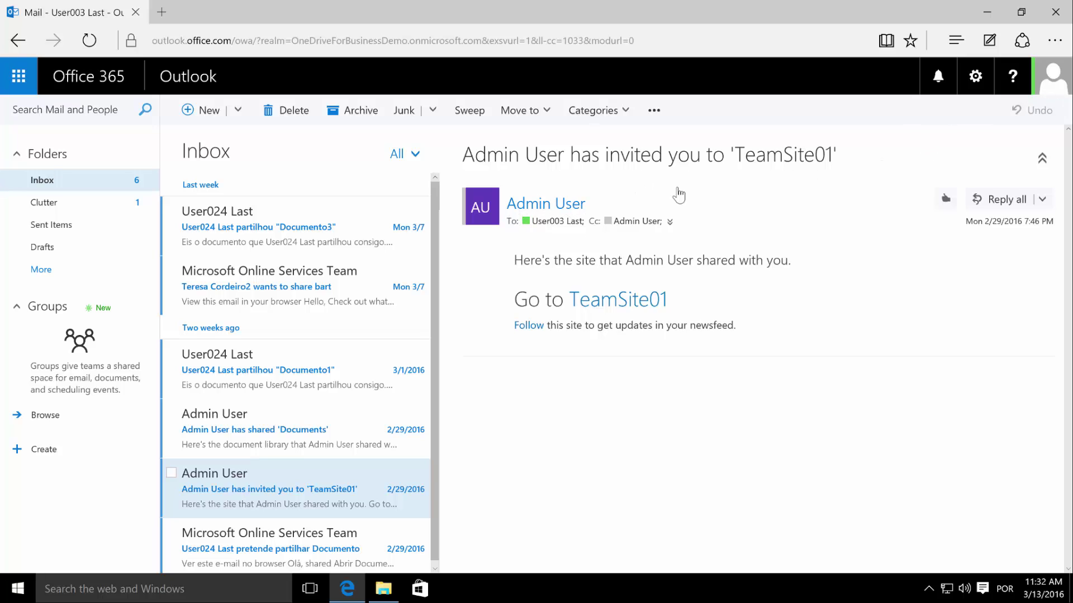
Step: Sign the current account out of Office 365 and close the browser
left_click(1052, 81)
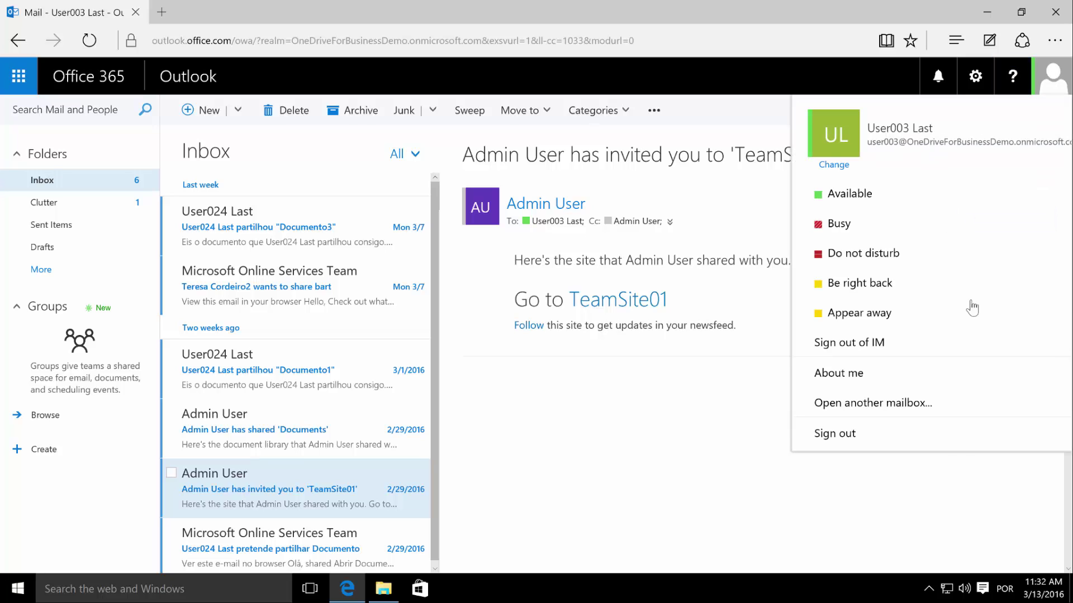
left_click(834, 434)
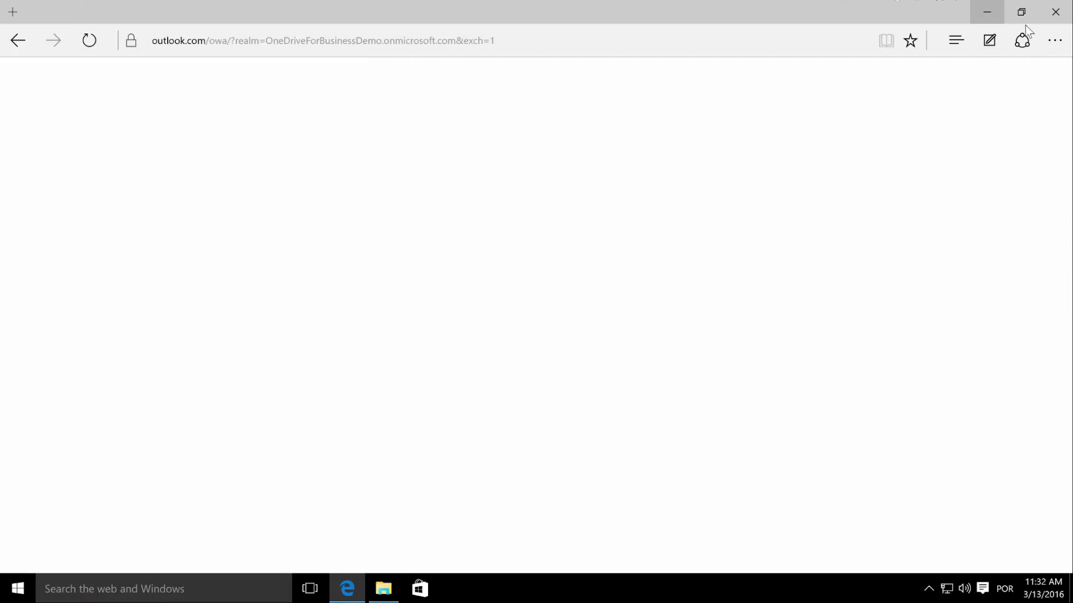
left_click(1066, 16)
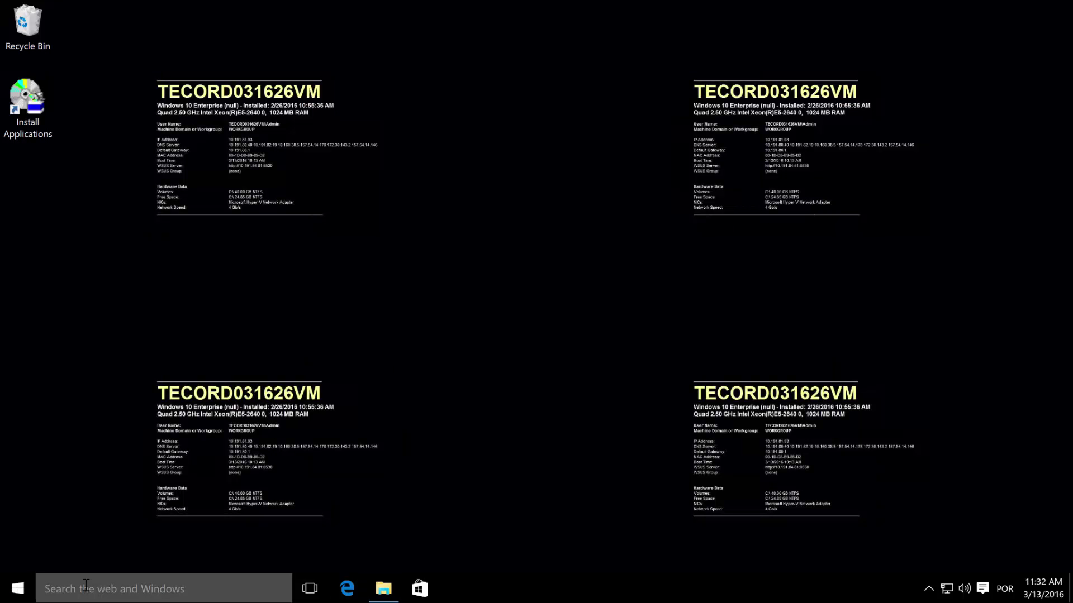
Step: Search Windows for Internet Explorer and launch it
key("super")
left_click(86, 585)
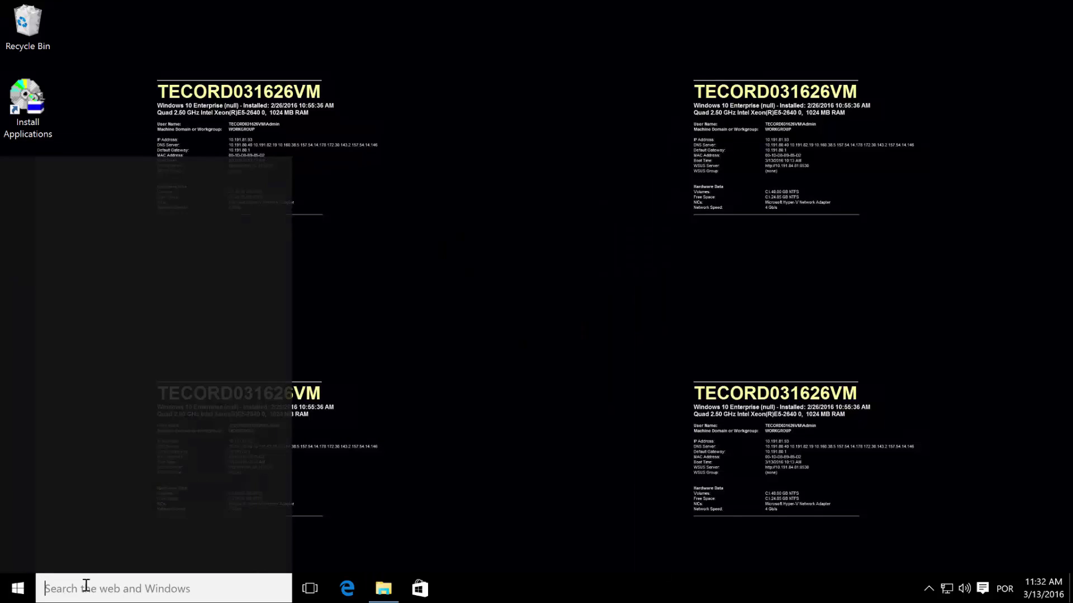
type("internet")
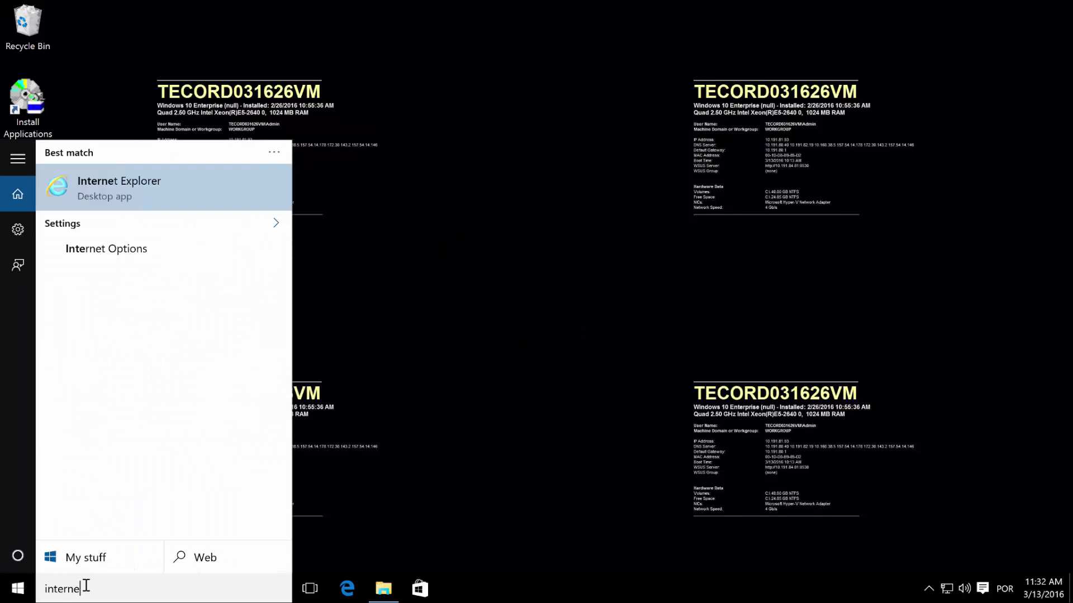
left_click(106, 185)
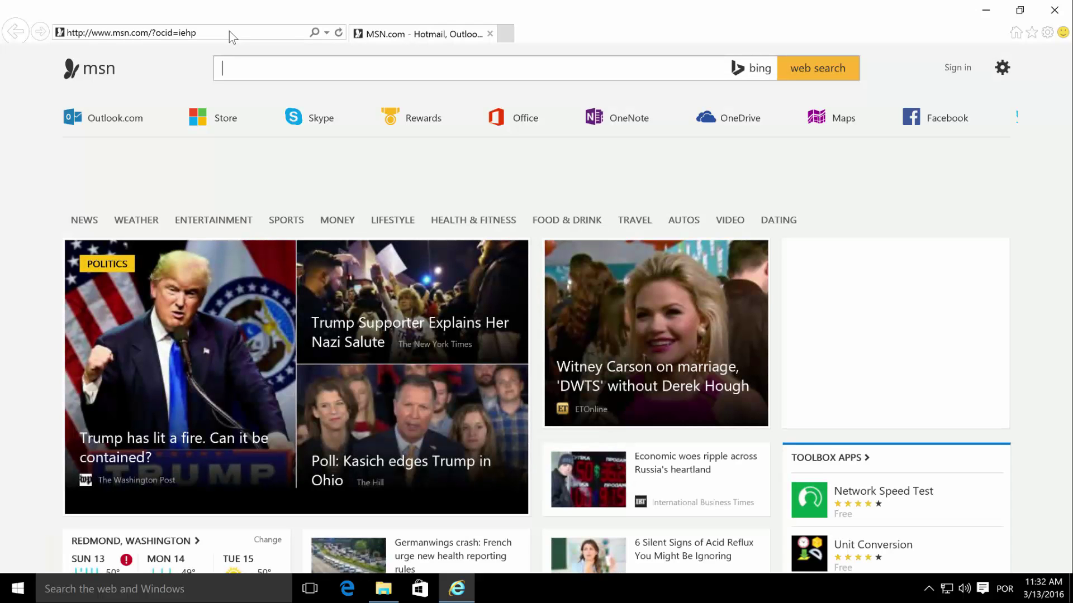
Step: Go to the Office 365 portal at portal.office.com
left_click(229, 31)
type("port")
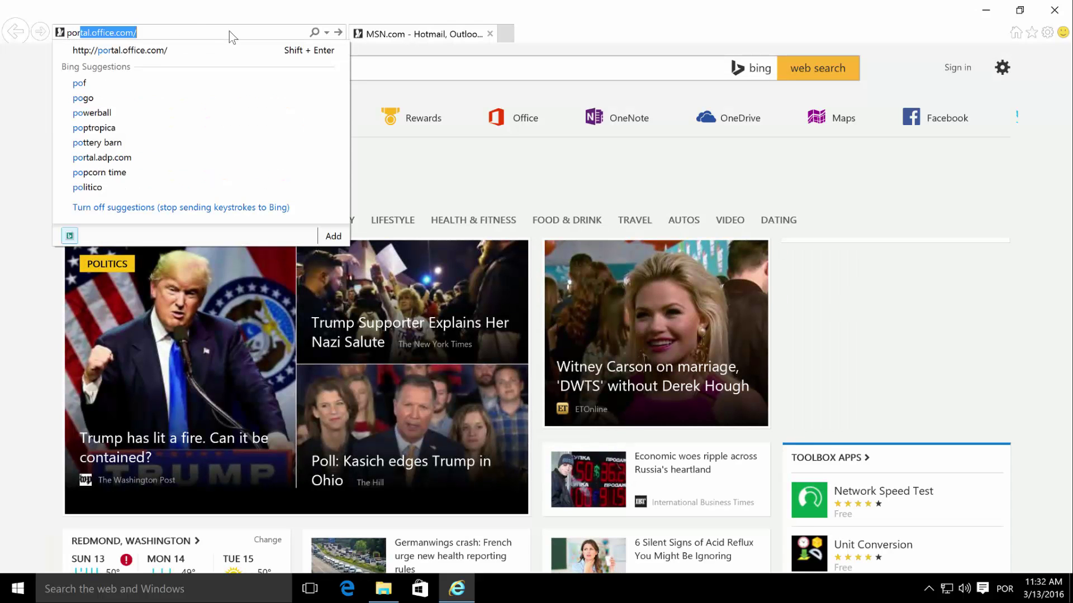
key("BackSpace")
key("BackSpace")
key("BackSpace")
key("BackSpace")
key("BackSpace")
type("p")
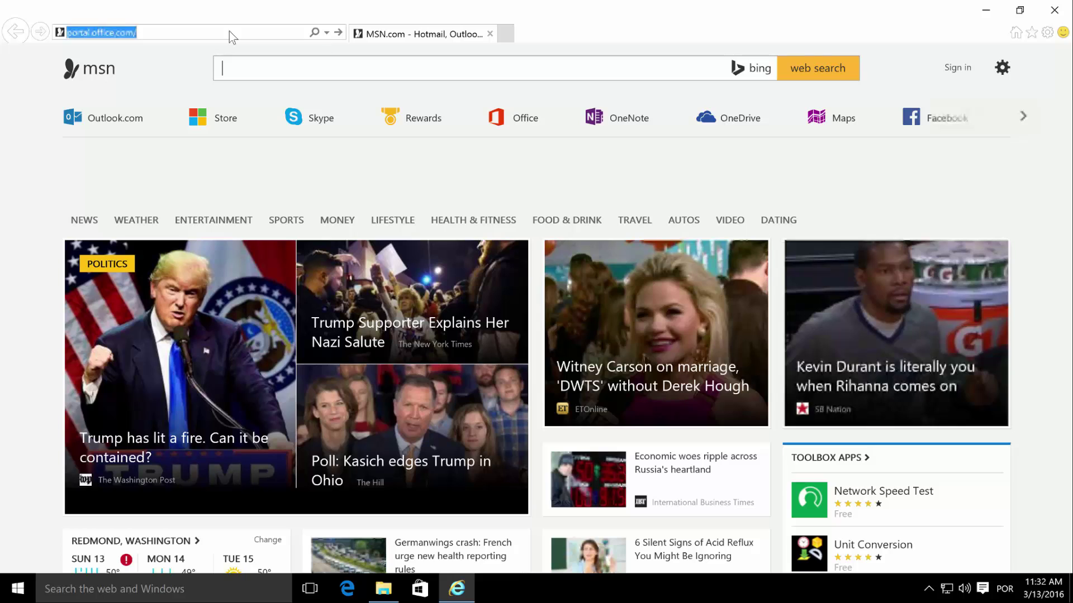
key("Return")
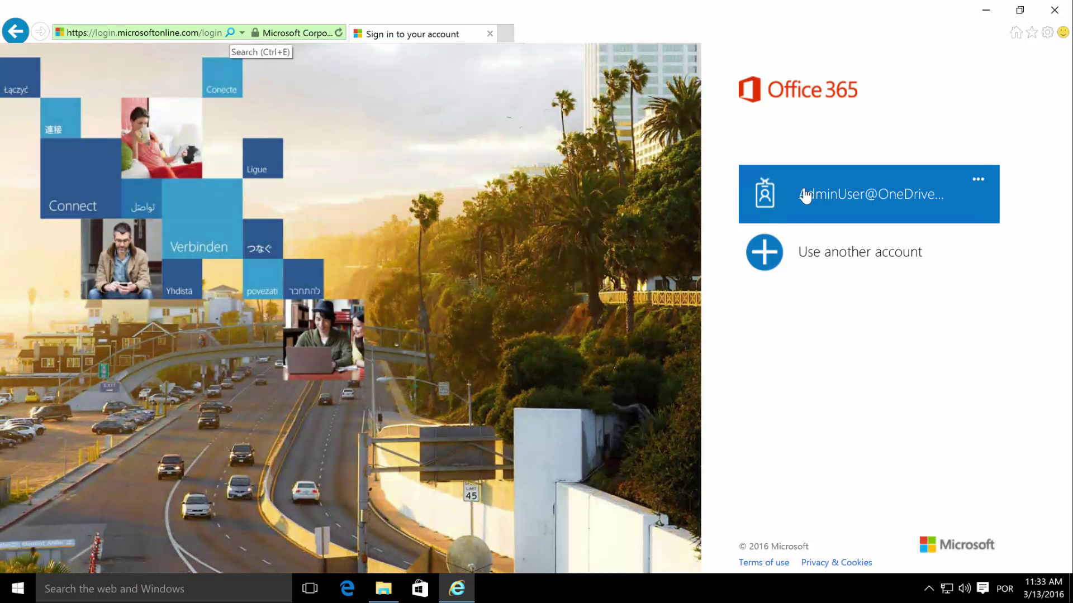
Step: Sign in to Office 365 with the saved administrator account, entering the account password
left_click(831, 199)
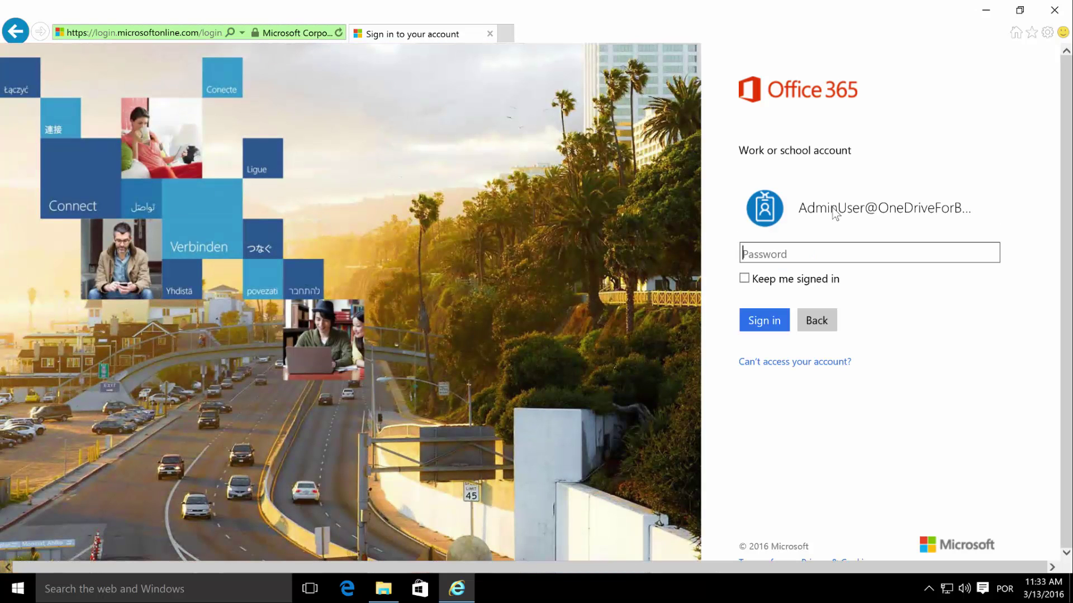
type("•••••••")
key("Return")
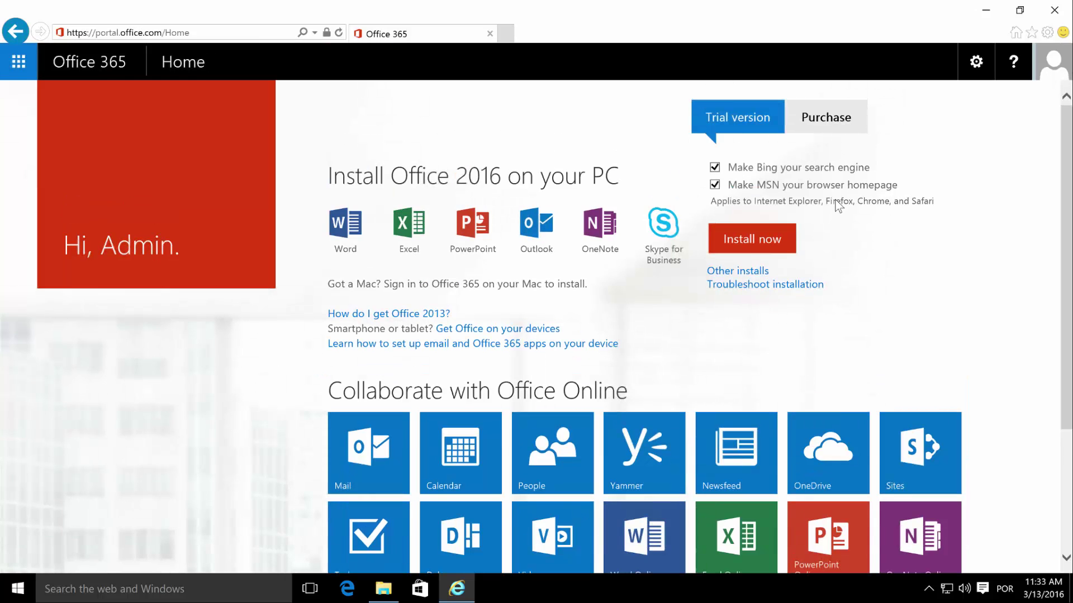
Step: Open the SharePoint admin center from the Office 365 admin center, cancelling the account recovery setup
scroll(527, 264, "down", 3)
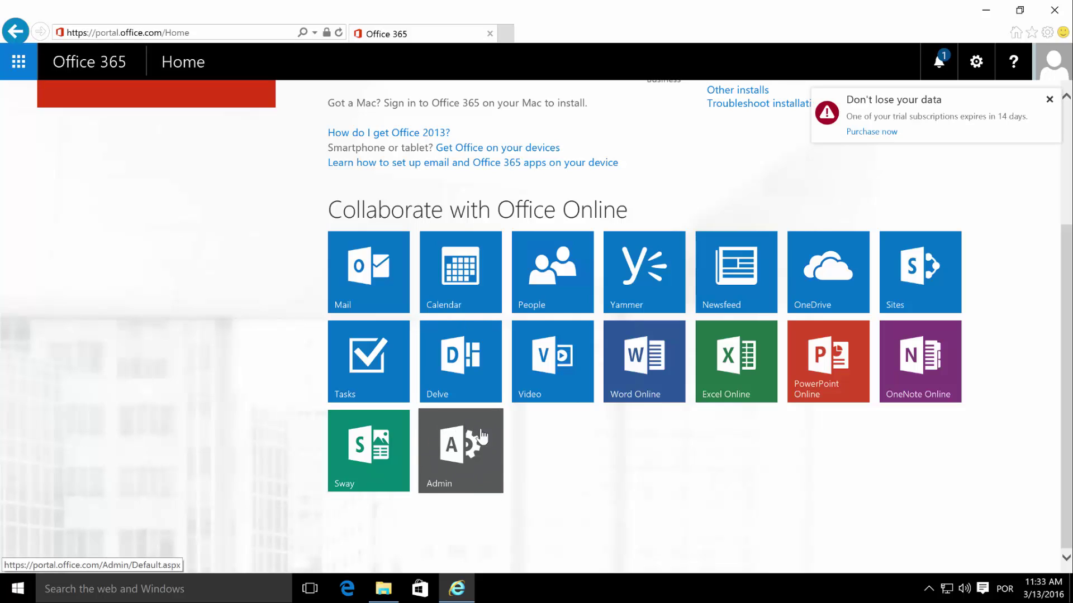
left_click(457, 447)
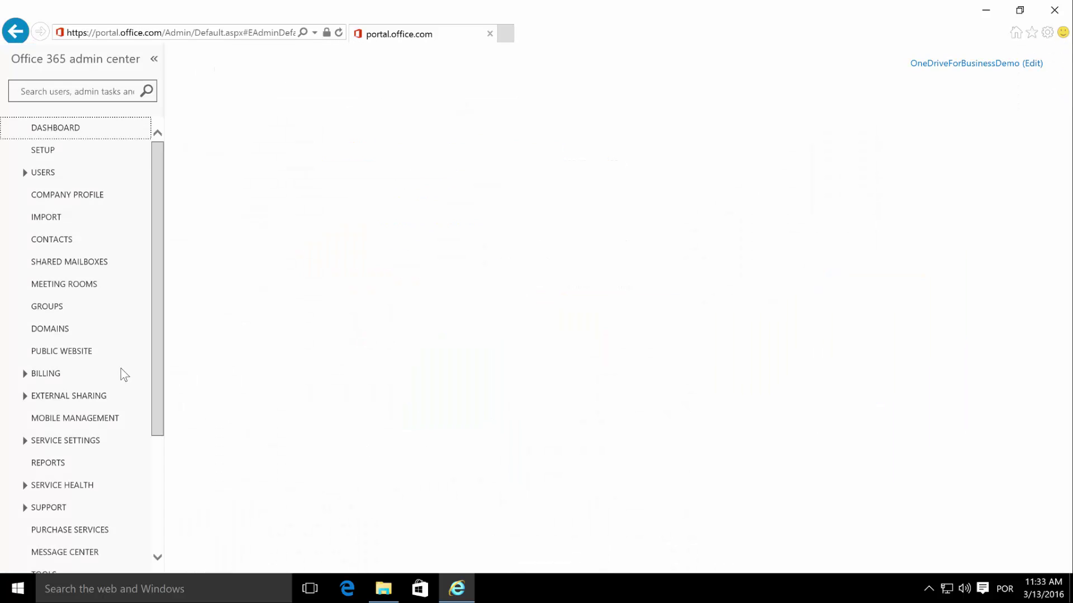
scroll(76, 408, "down", 3)
left_click(66, 481)
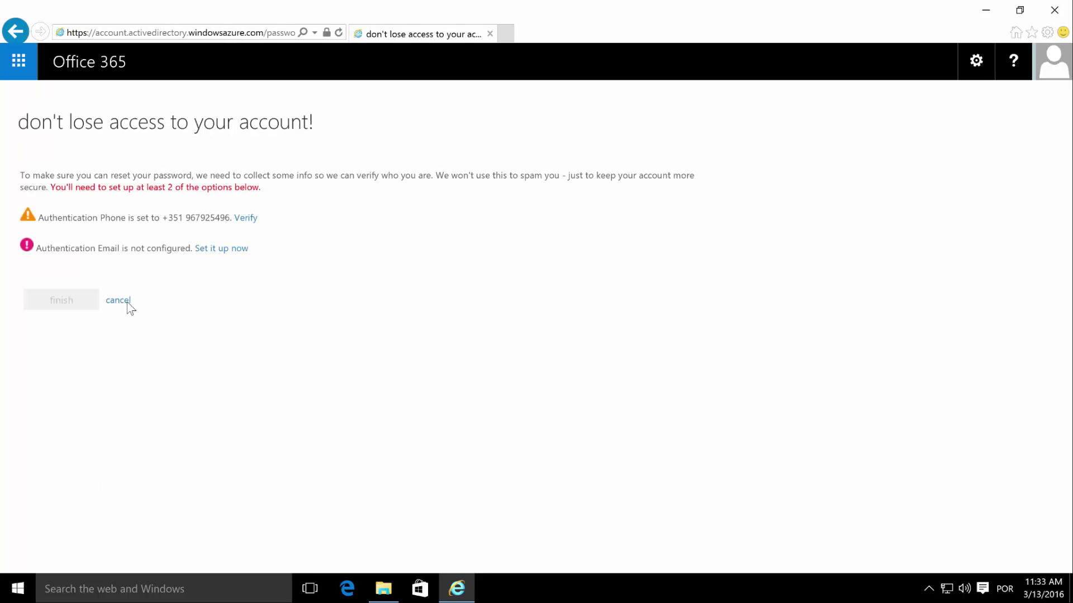
left_click(117, 300)
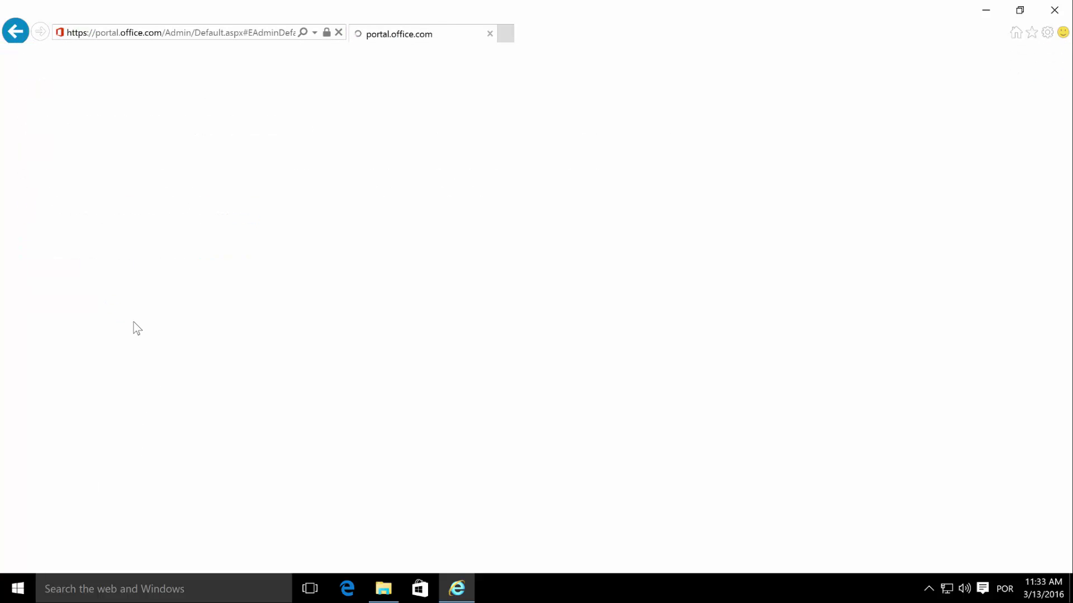
scroll(87, 473, "down", 4)
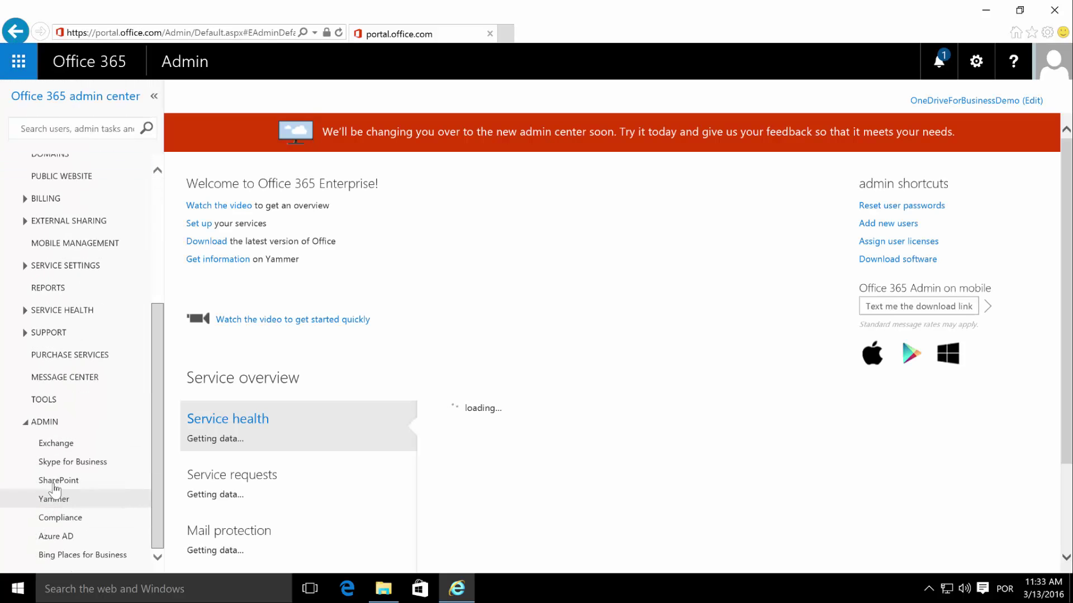
left_click(73, 487)
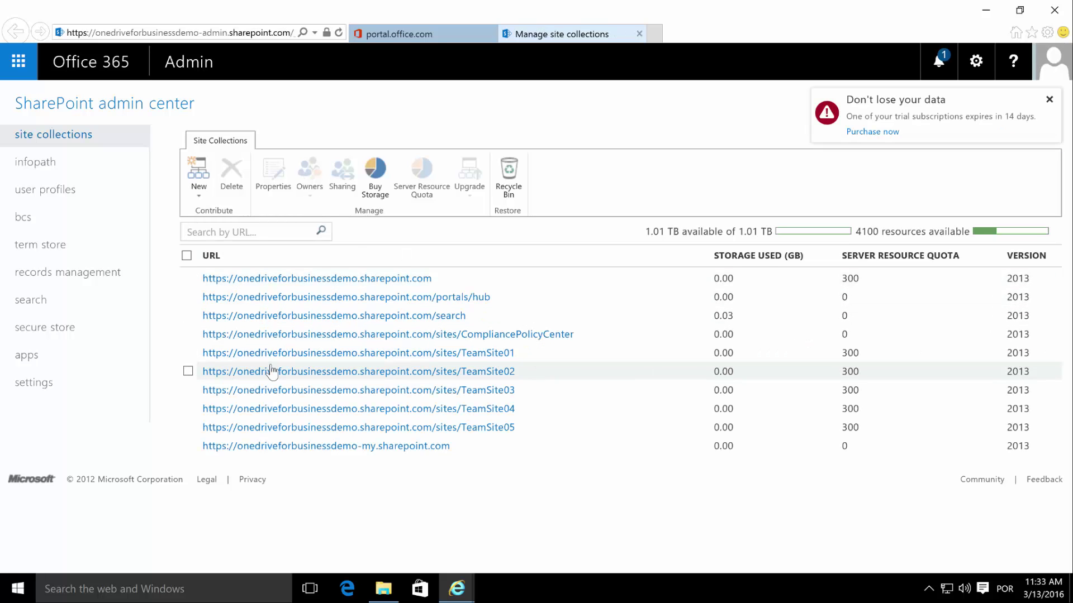
Step: Open the TeamSite01 site from its site collection properties, dismiss the trial notification, and go to its site settings
left_click(468, 358)
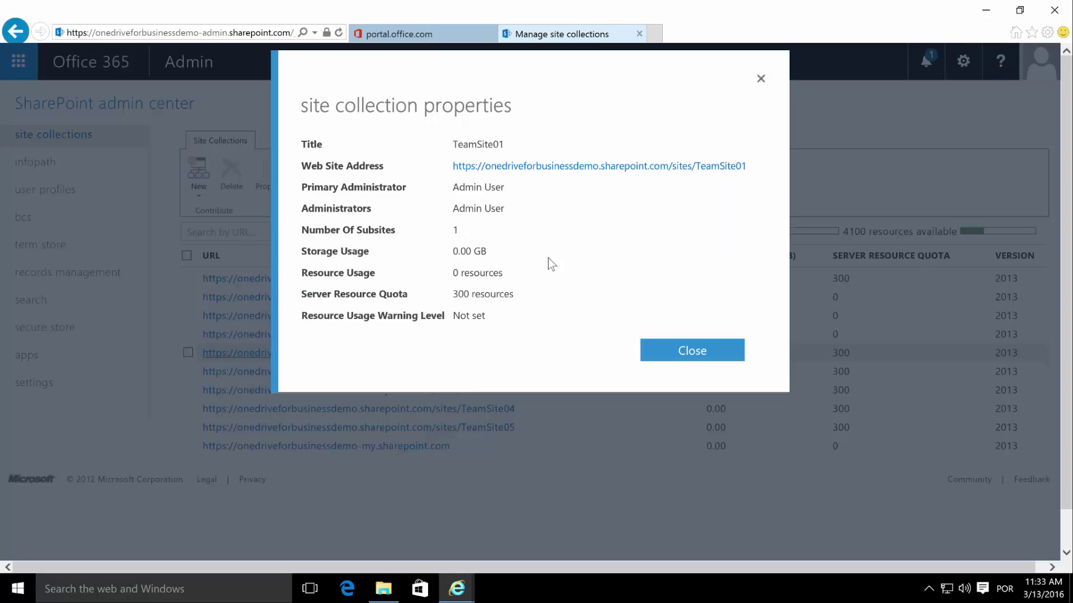
left_click(581, 168)
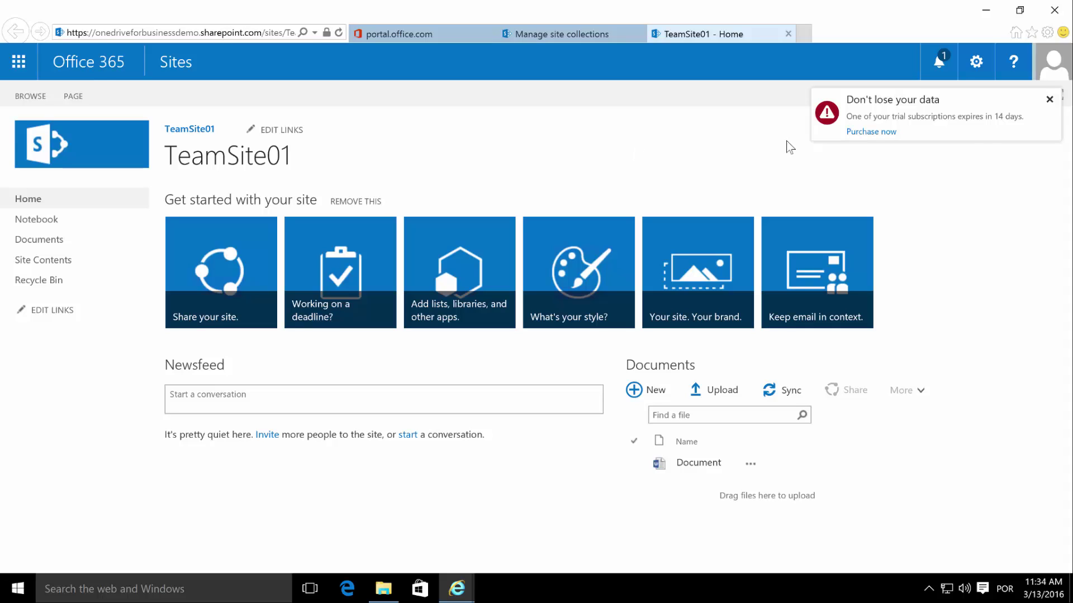
left_click(1050, 101)
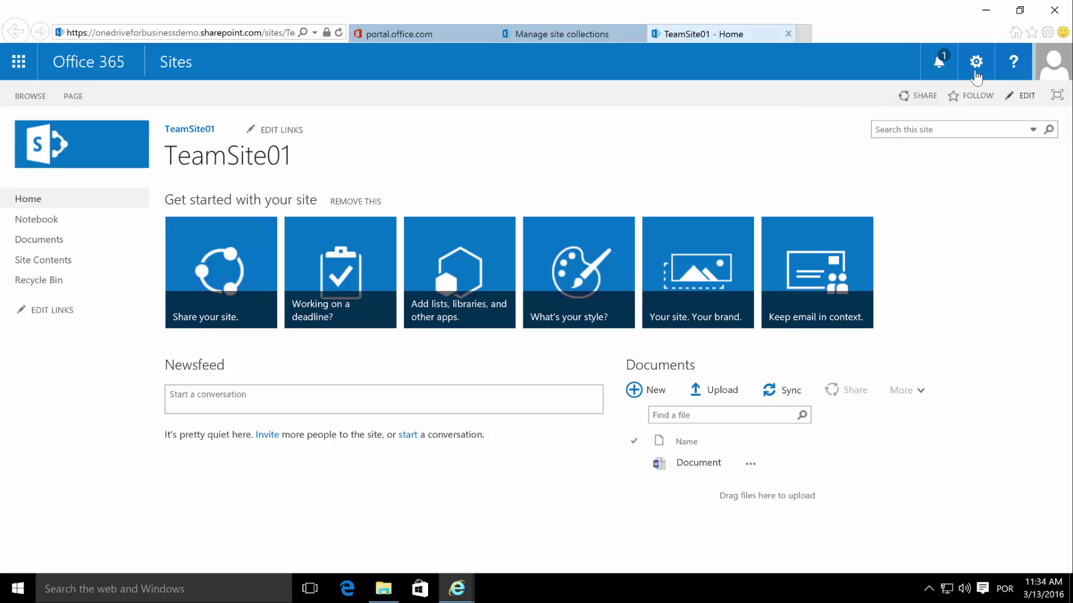
left_click(976, 62)
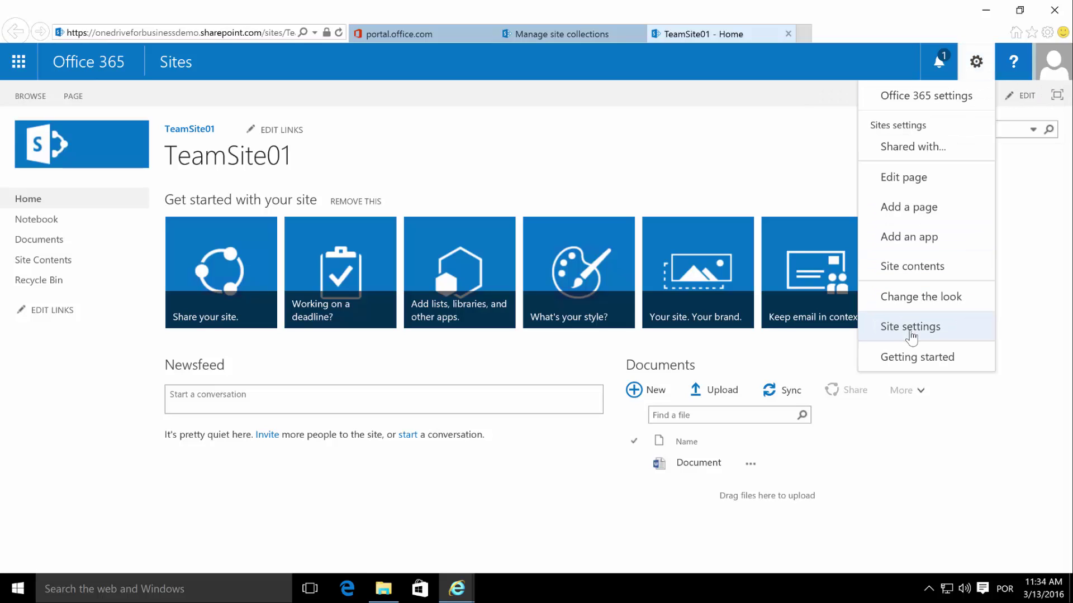
left_click(911, 329)
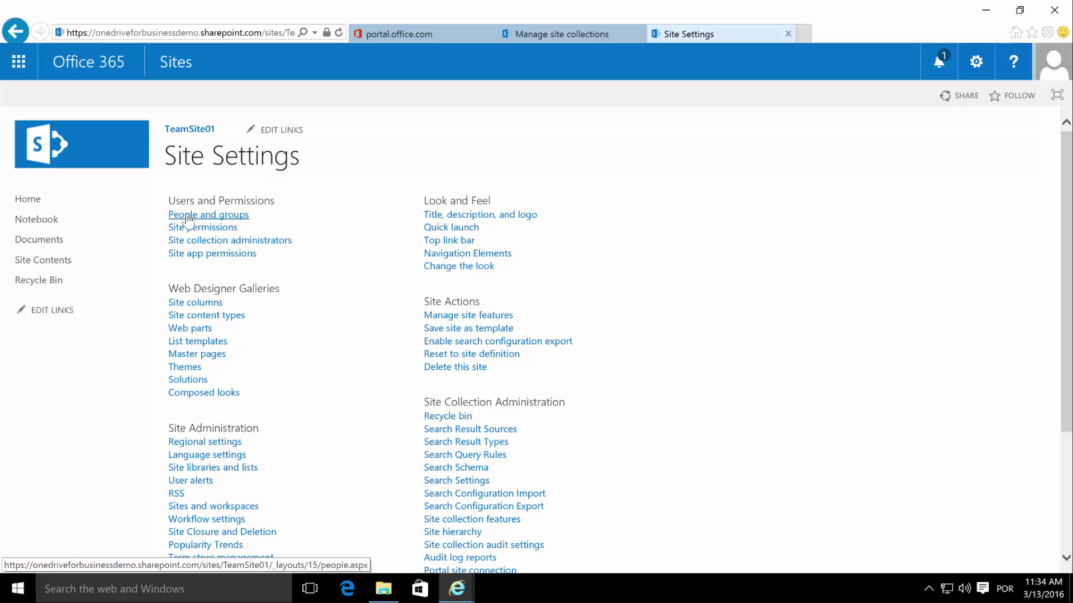
Step: Review the site's people and groups, listing all groups and inspecting the membership of TeamSite01 Members
left_click(187, 218)
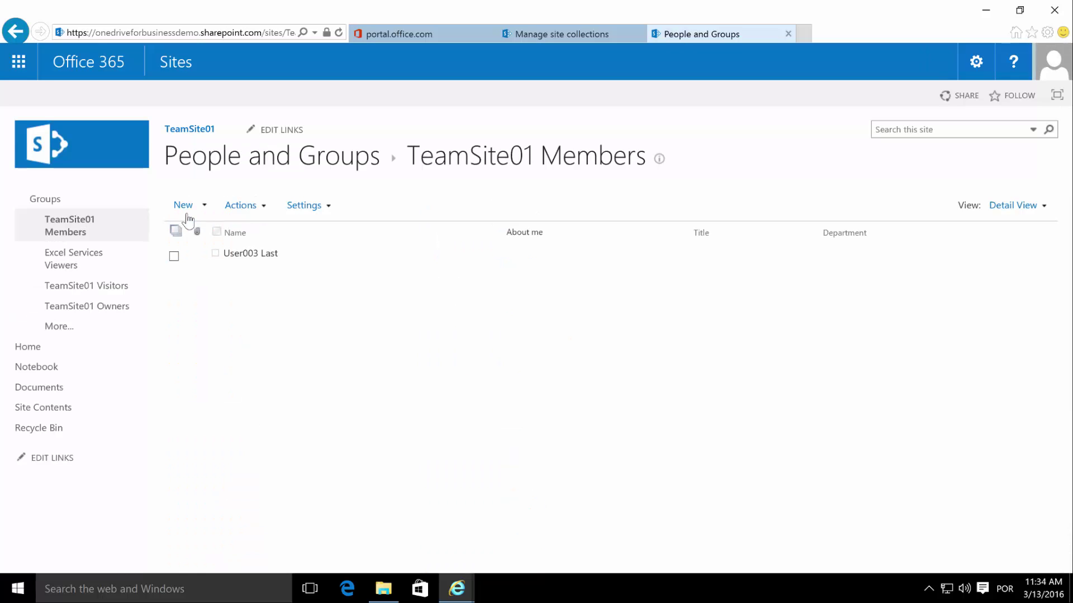
left_click(52, 328)
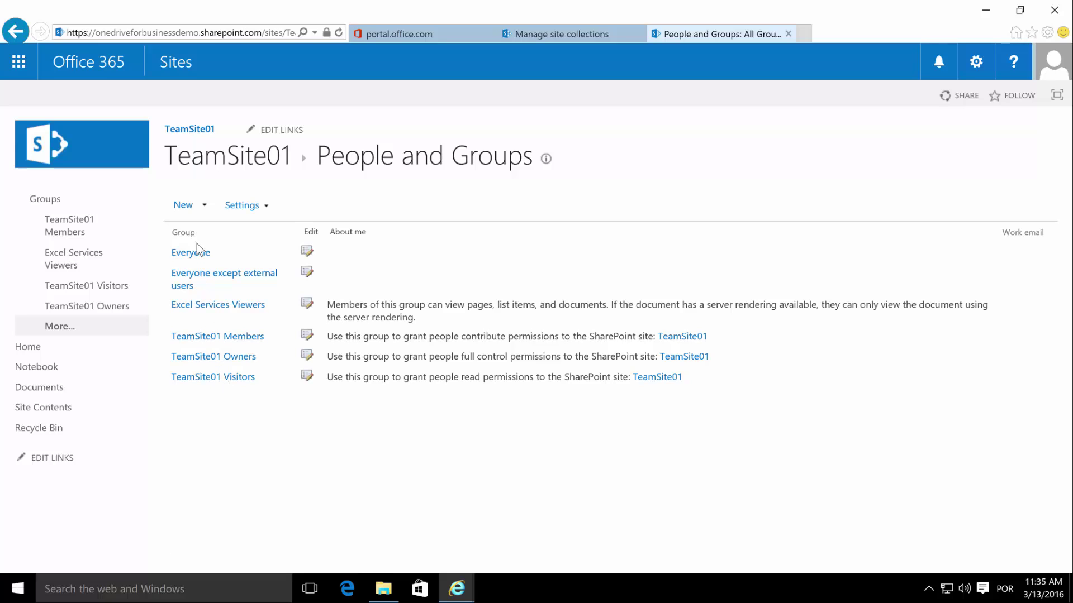
left_click(242, 337)
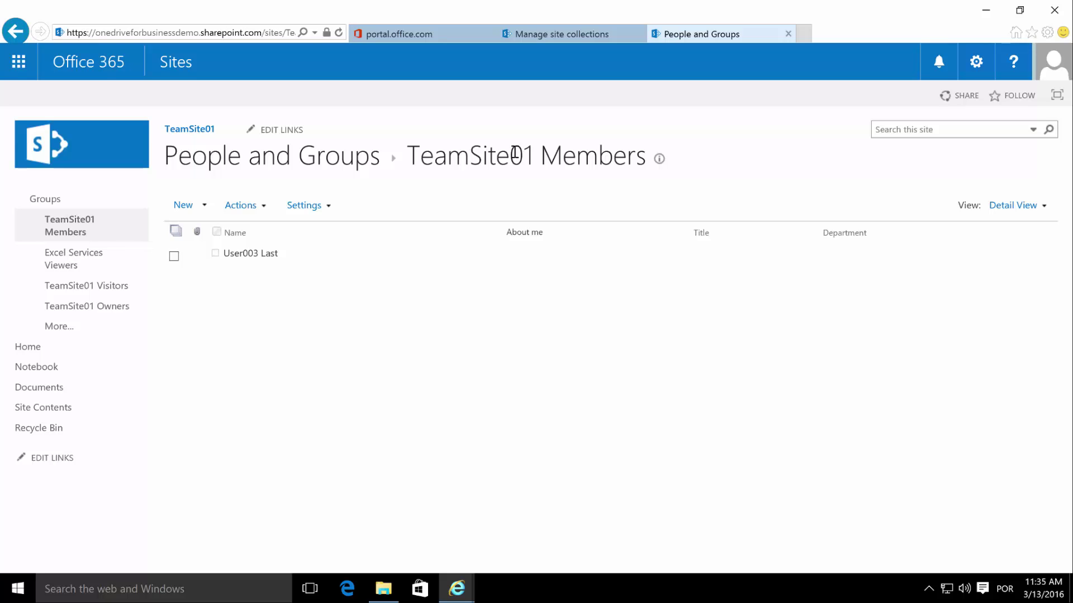
Step: Open the TeamSite01 site permissions and examine the permission levels assigned to TeamSite01 Members and the other groups
left_click(978, 63)
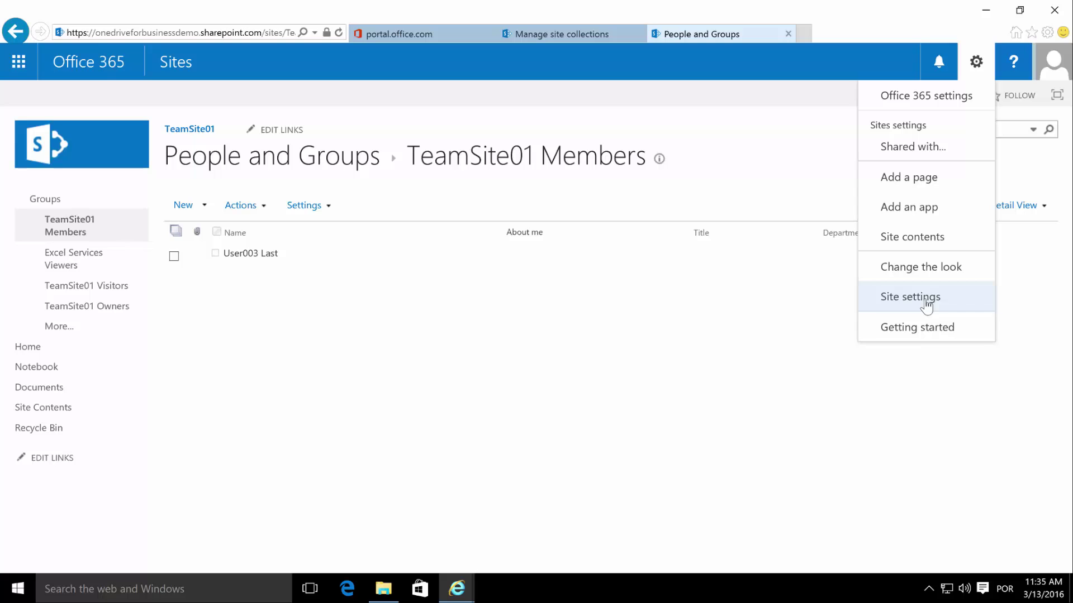
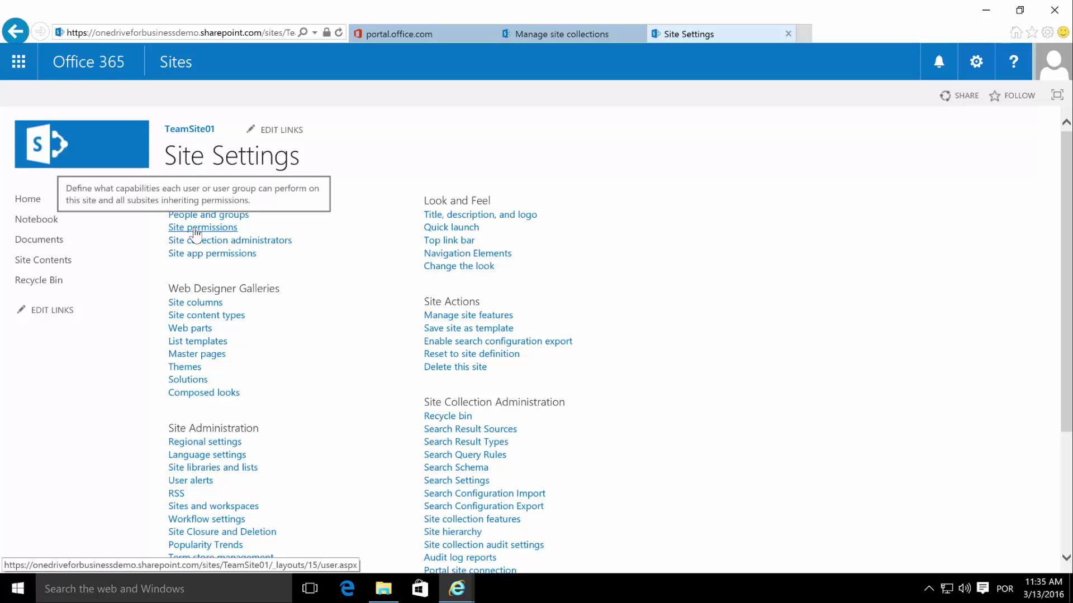
left_click(195, 229)
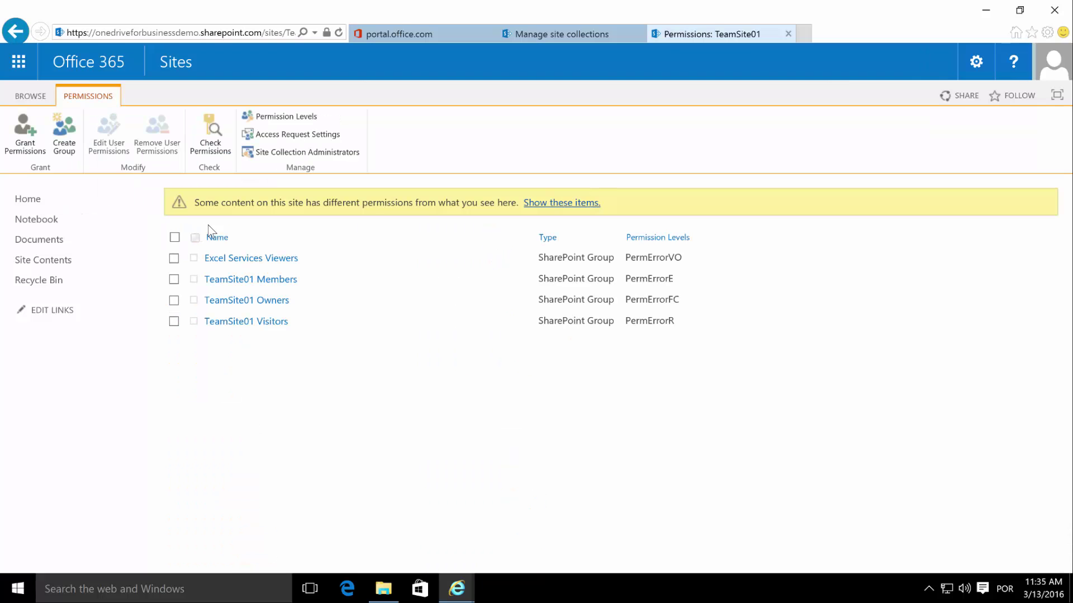
left_click(174, 279)
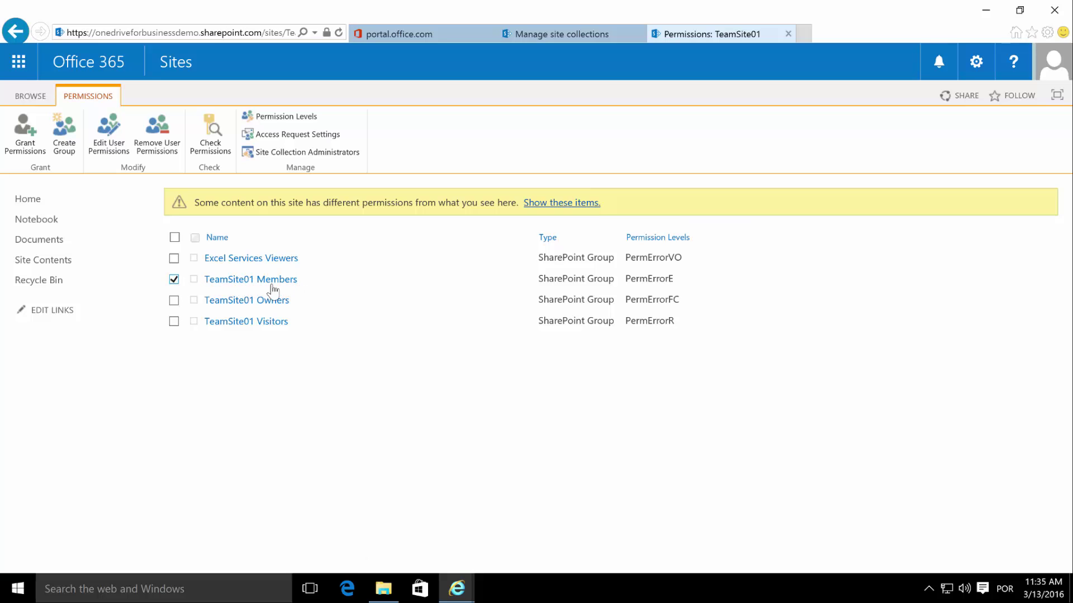
left_click_drag(628, 277, 675, 277)
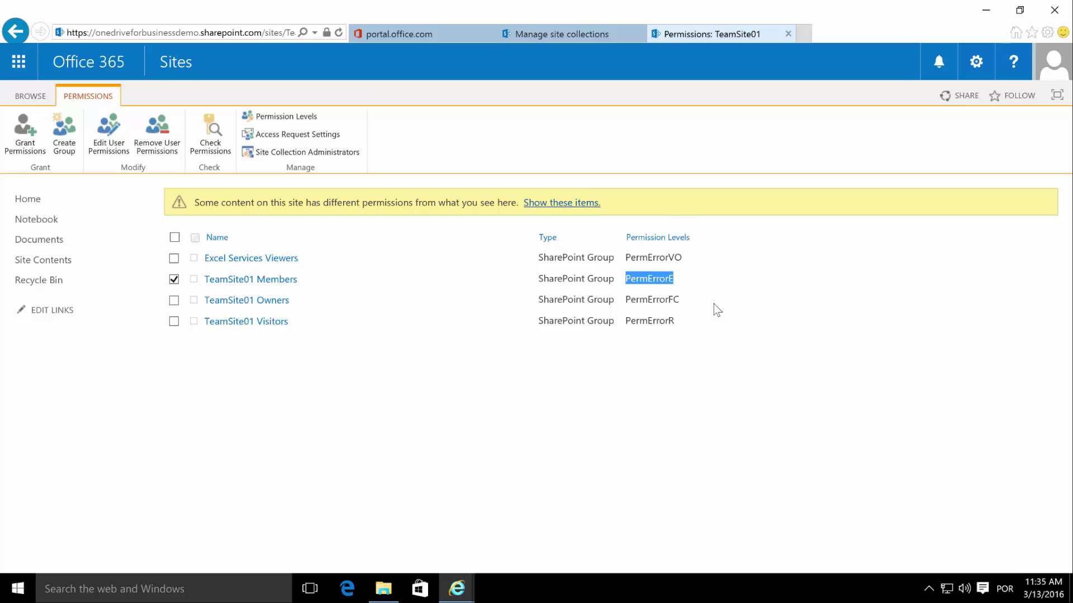
left_click(173, 279)
left_click(638, 284)
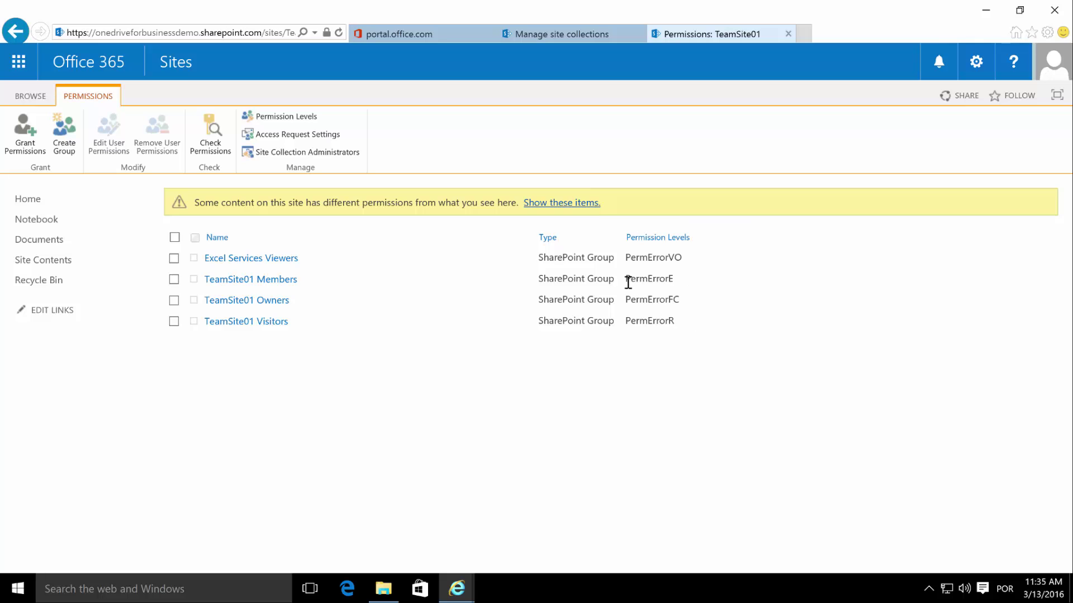
left_click_drag(626, 279, 681, 324)
left_click(680, 348)
Step: Edit the PermErrorE permission level to include Use Remote Interfaces and Use Client Integration Features, and save it
left_click(300, 120)
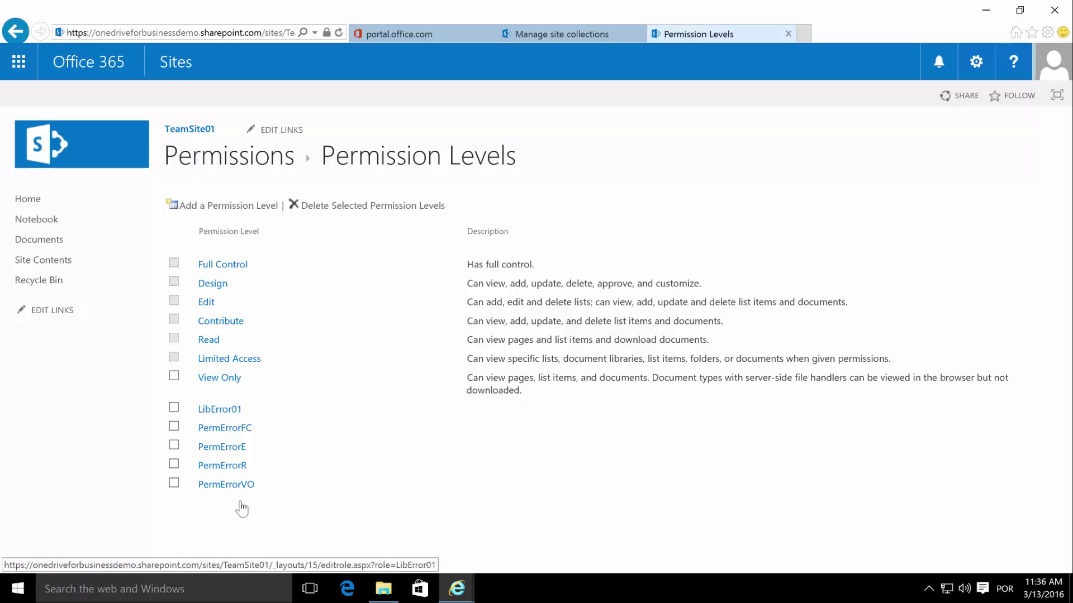
left_click(222, 447)
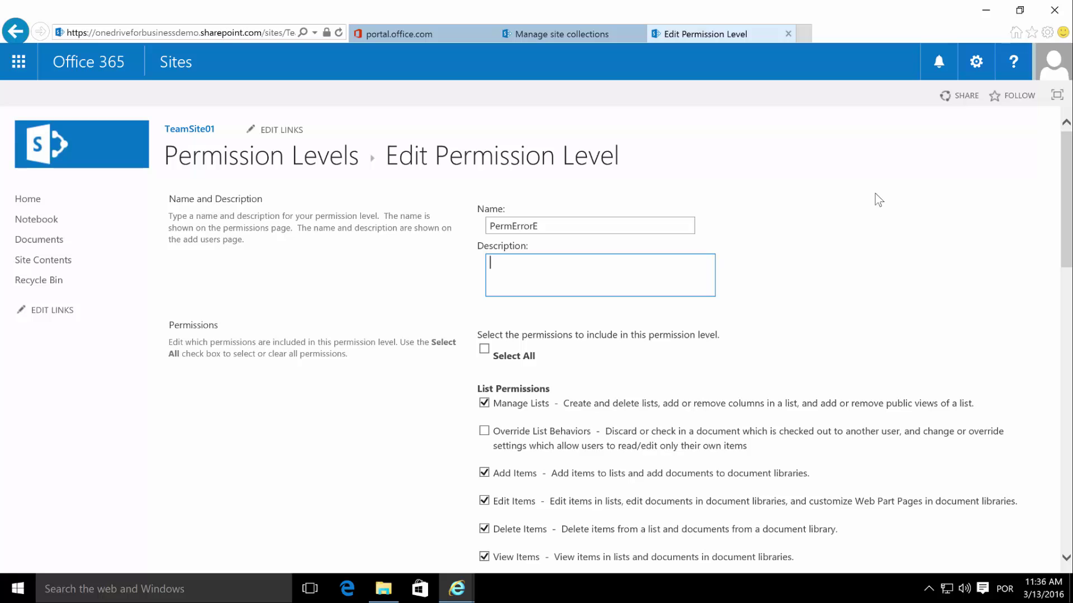
scroll(875, 195, "down", 5)
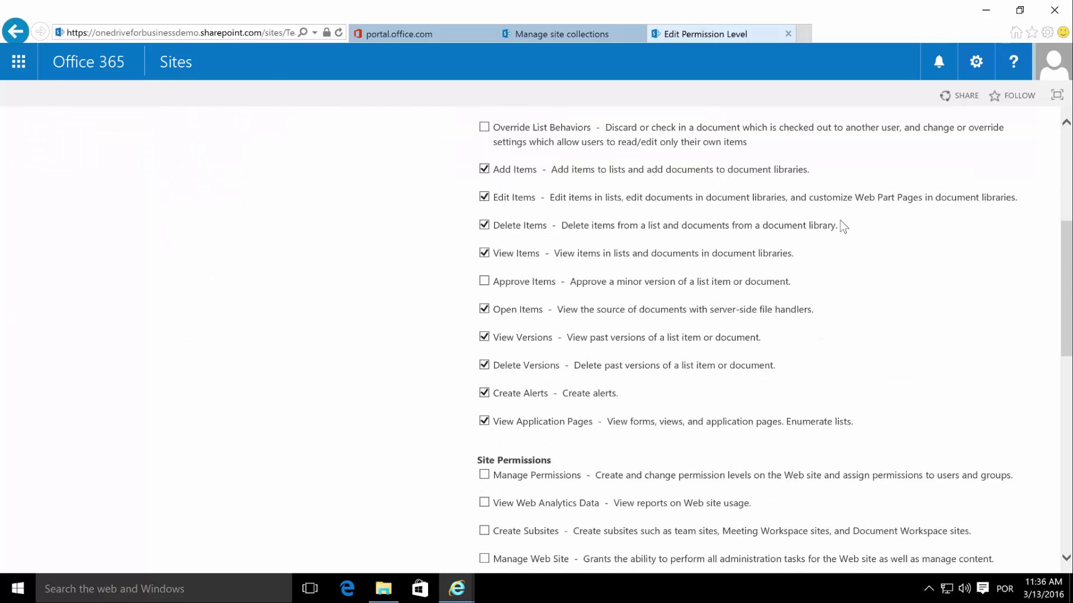
scroll(844, 226, "down", 2)
scroll(615, 333, "down", 4)
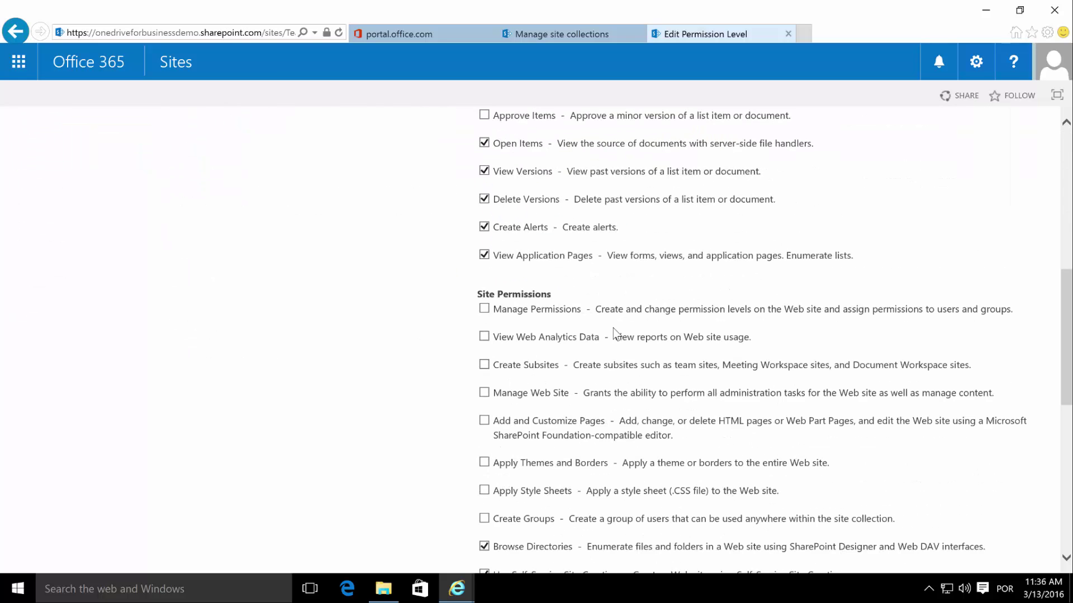
scroll(615, 333, "down", 2)
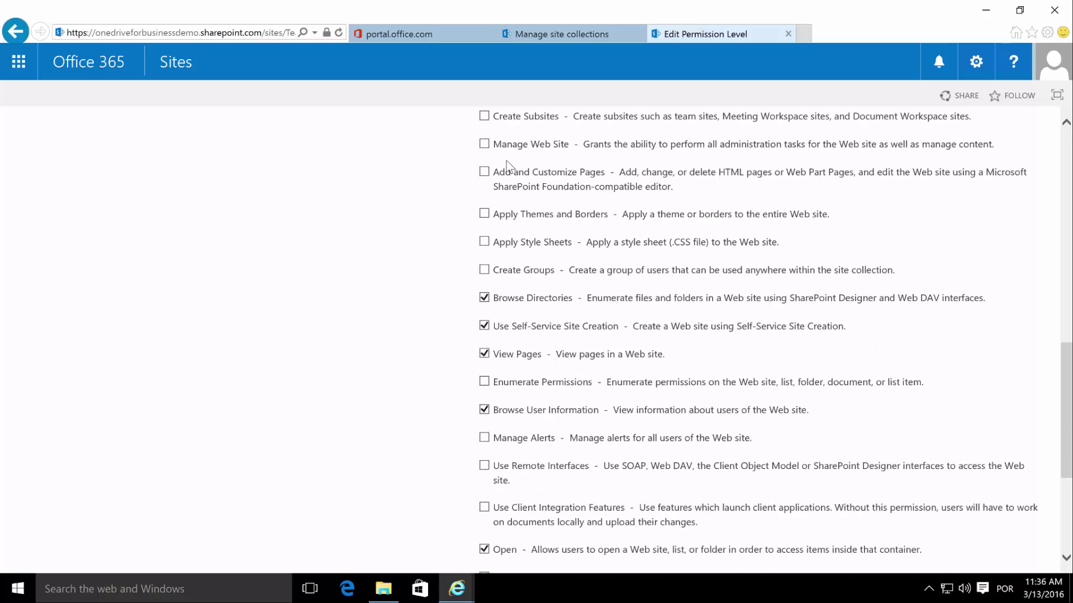
scroll(505, 159, "up", 1)
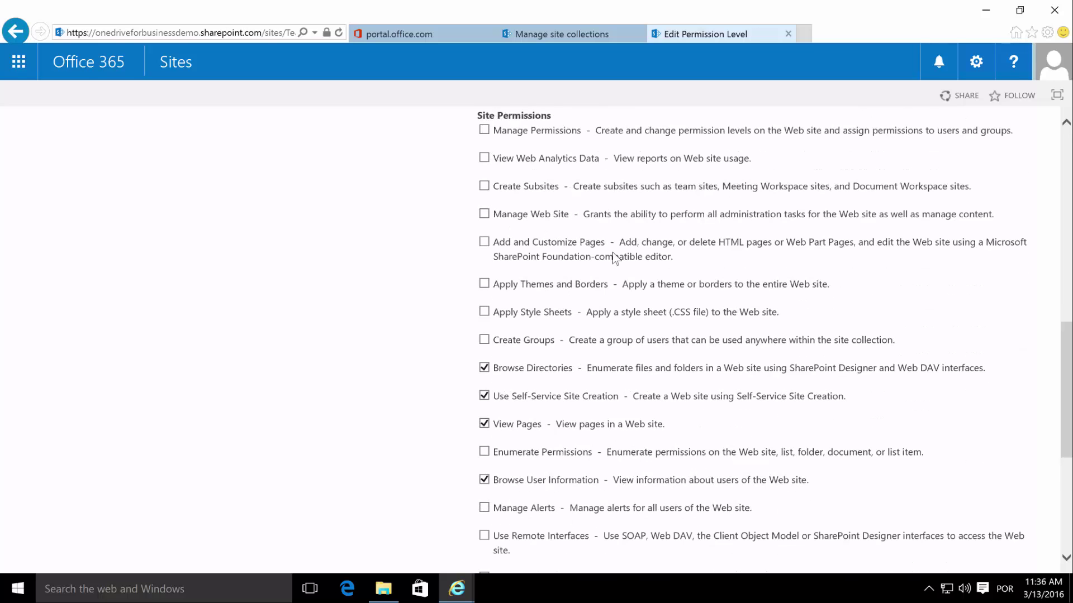
scroll(614, 257, "down", 3)
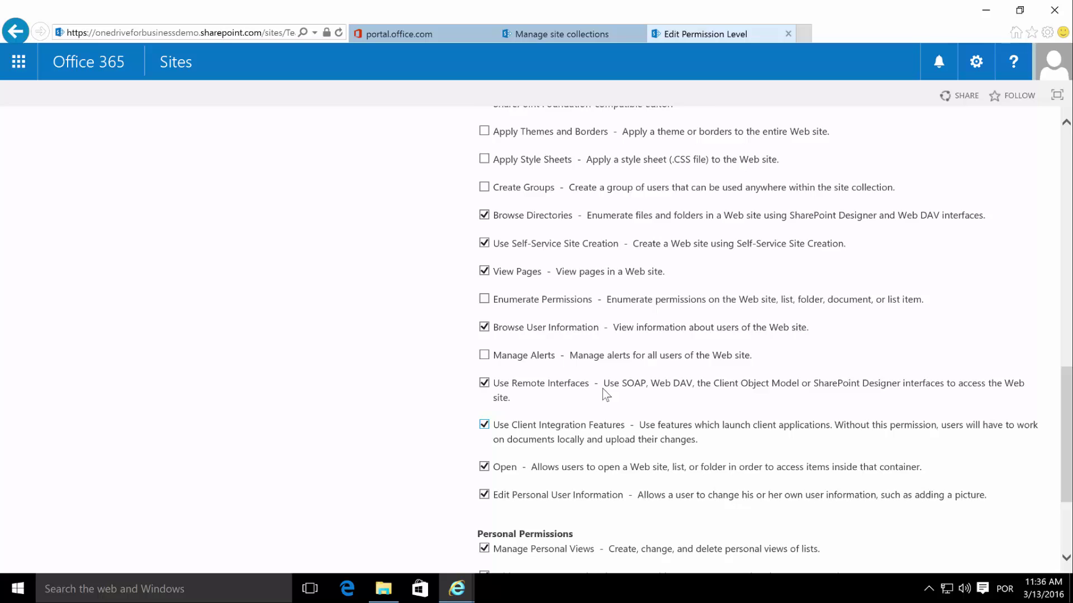
scroll(606, 391, "down", 3)
left_click(961, 505)
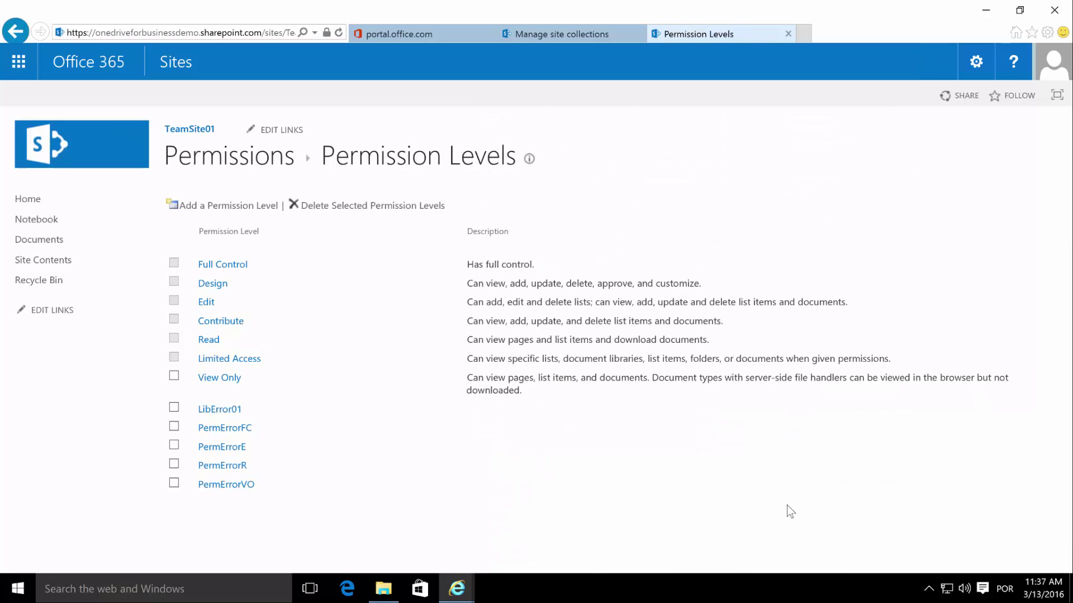
Step: Reopen the PermErrorE permission level to verify its remote interface and client integration permissions, and return to the permission levels list
left_click(220, 449)
scroll(625, 430, "down", 8)
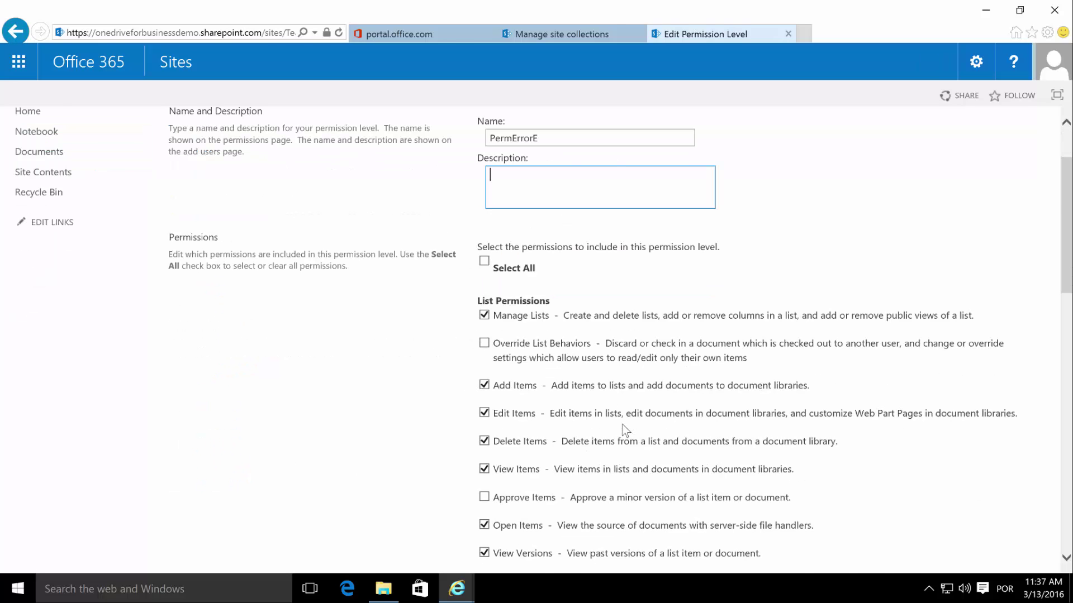
scroll(624, 430, "down", 5)
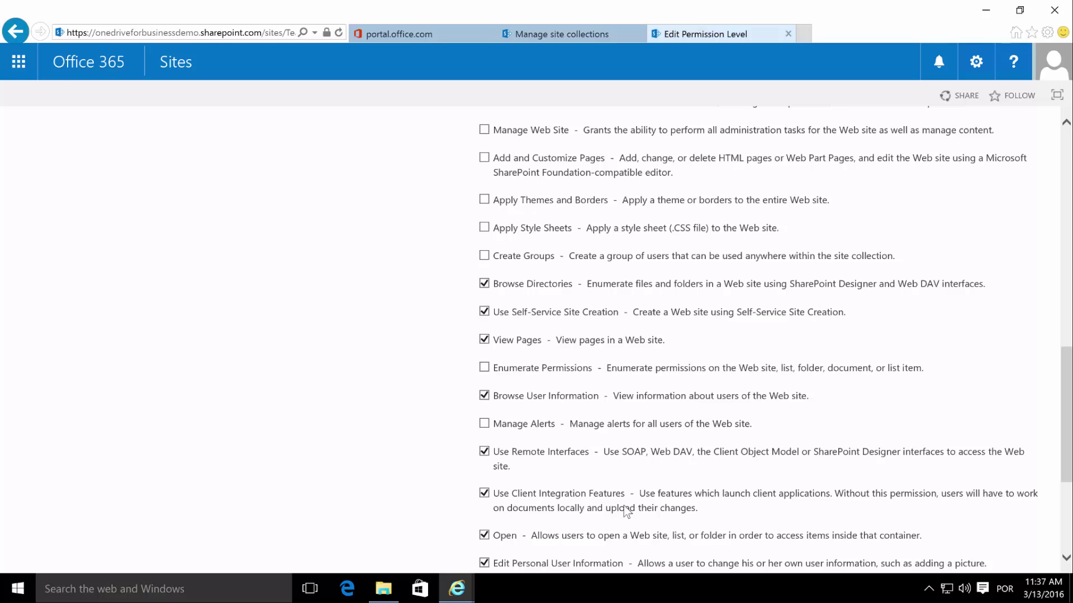
scroll(816, 472, "down", 4)
left_click(959, 506)
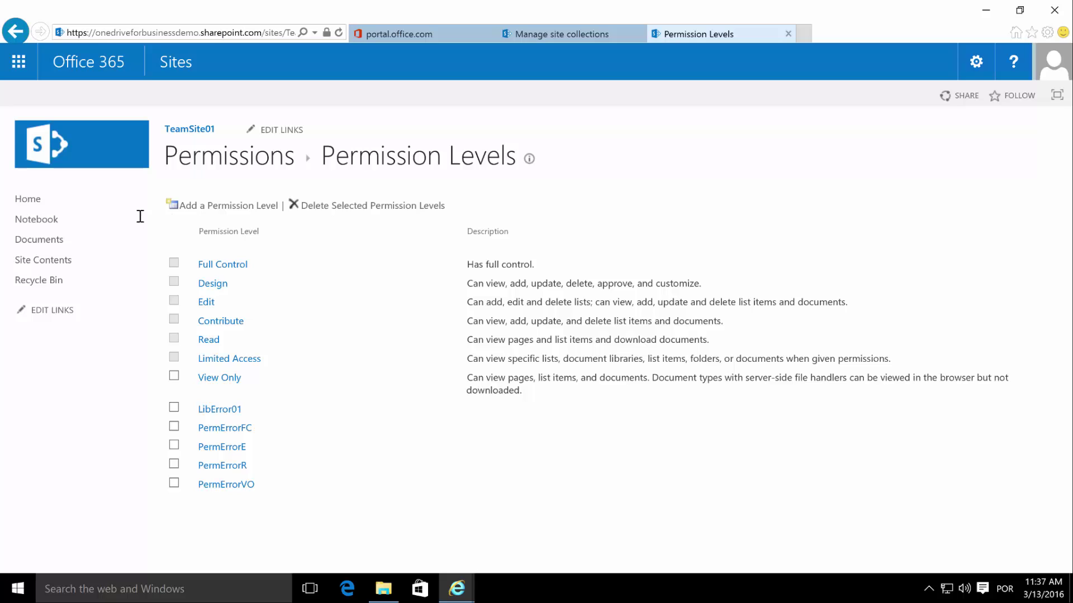
Step: From the site permissions page, check which permission level user003 has and through which group, and close the check
left_click(976, 63)
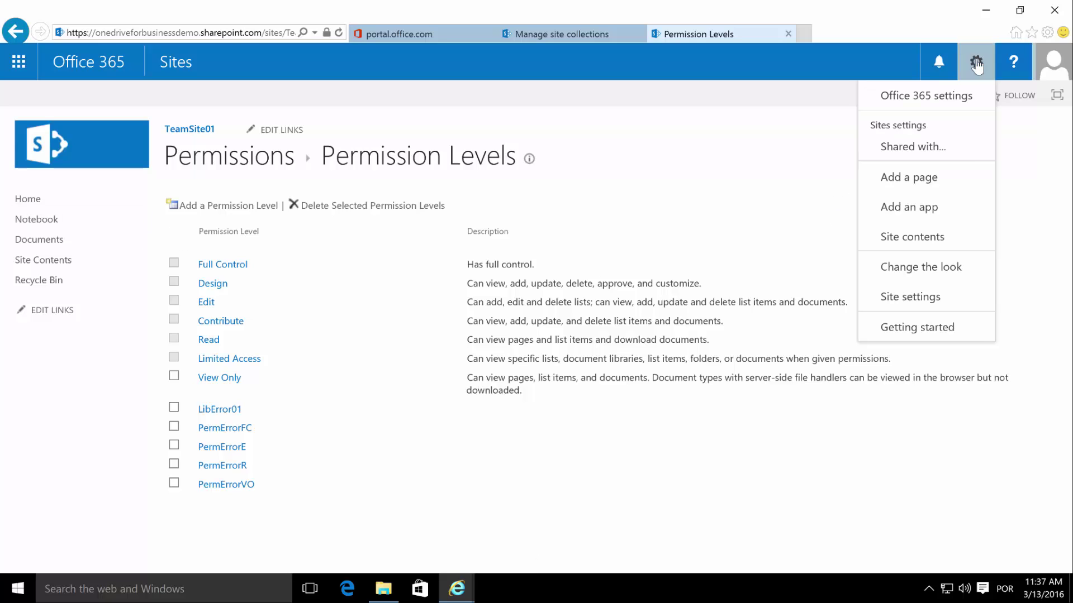
left_click(932, 298)
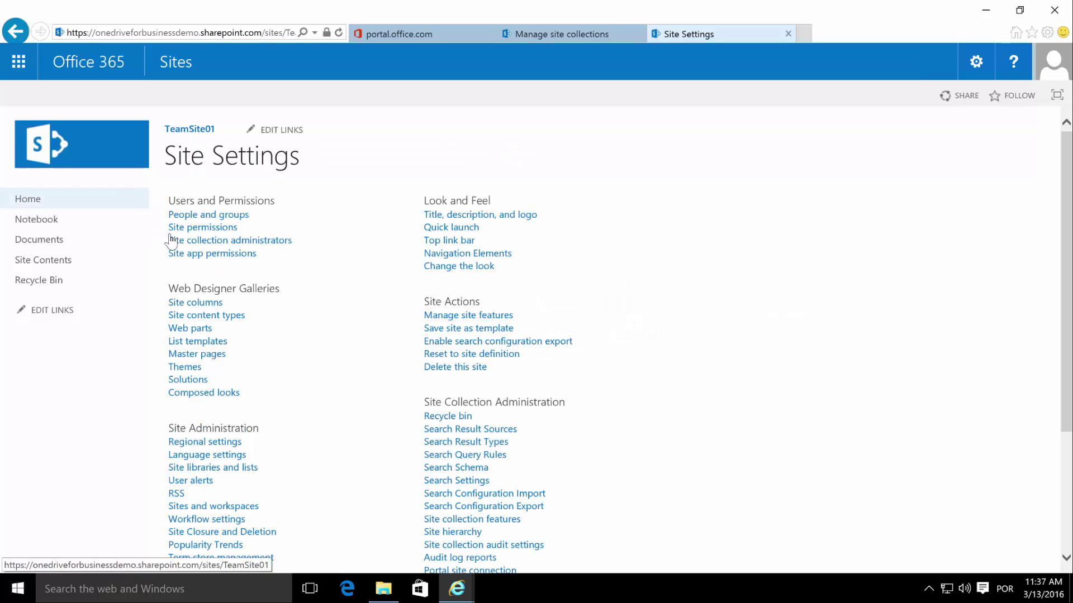
left_click(198, 227)
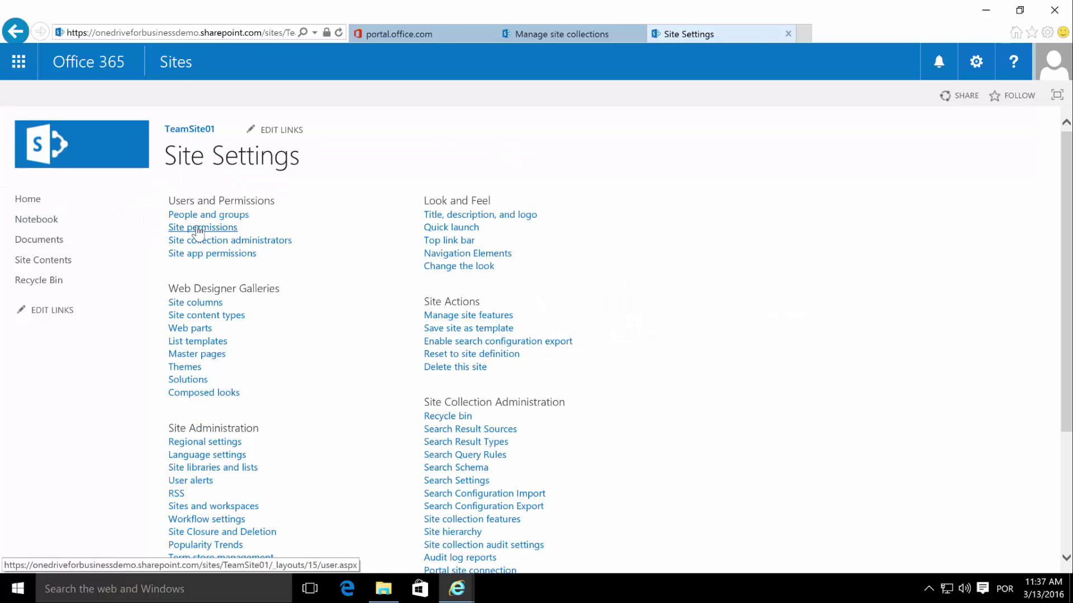
left_click(209, 139)
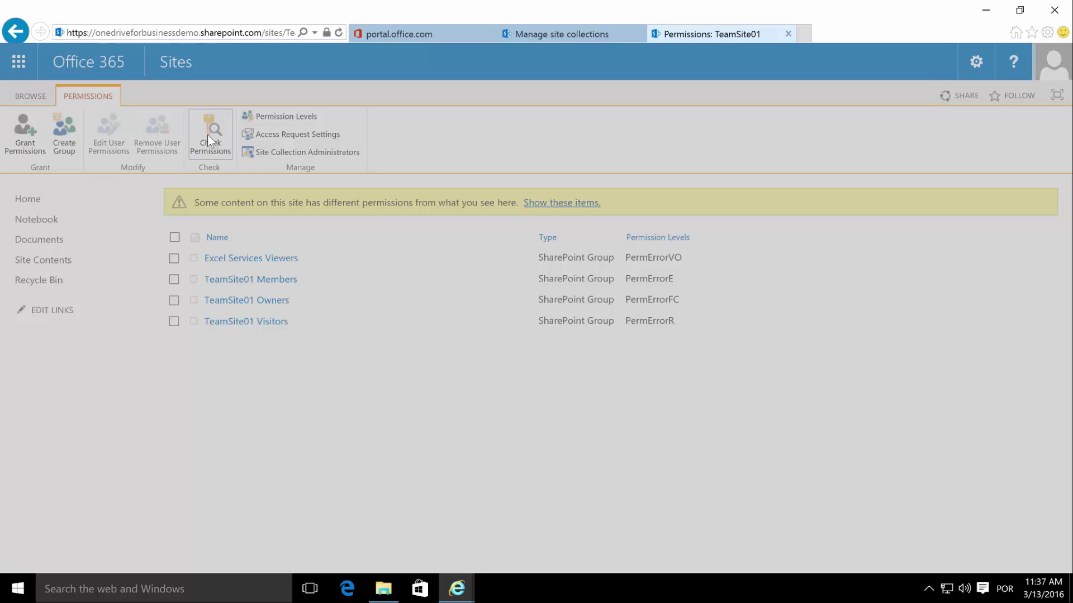
type("user003")
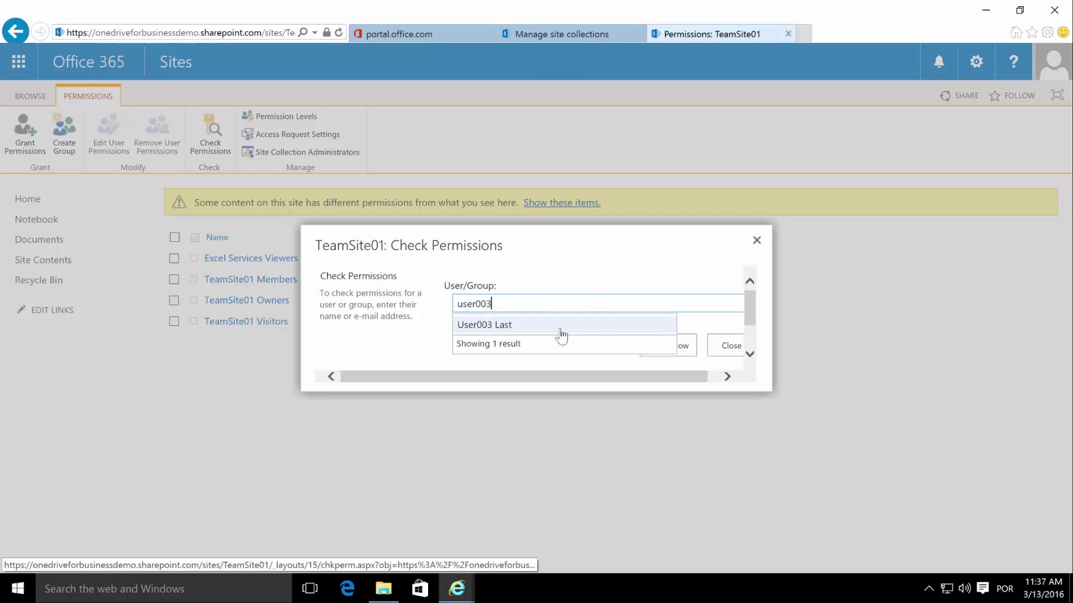
left_click(560, 327)
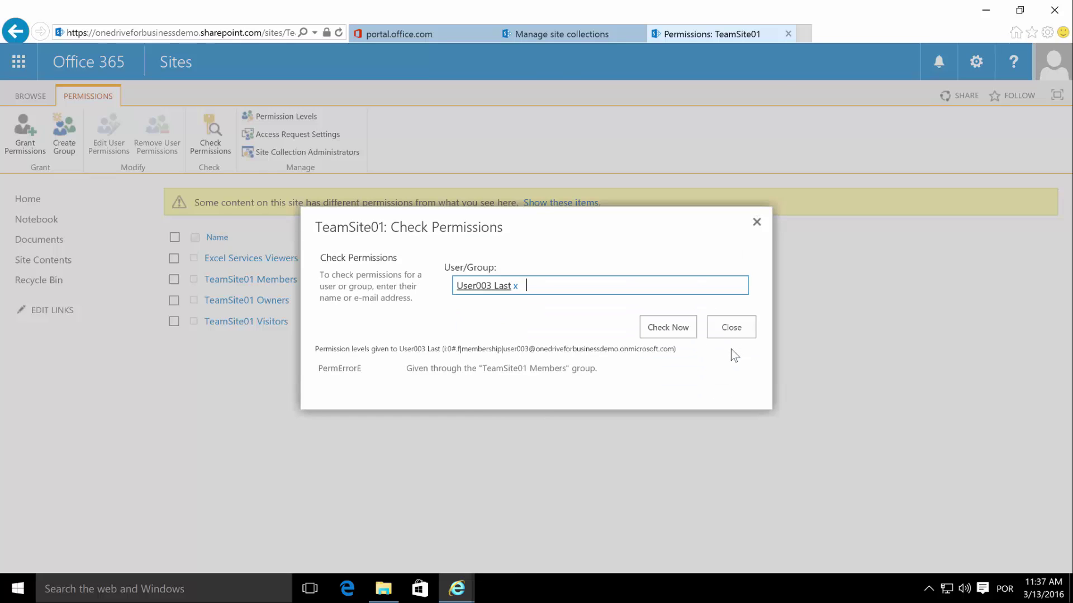
left_click_drag(318, 368, 365, 369)
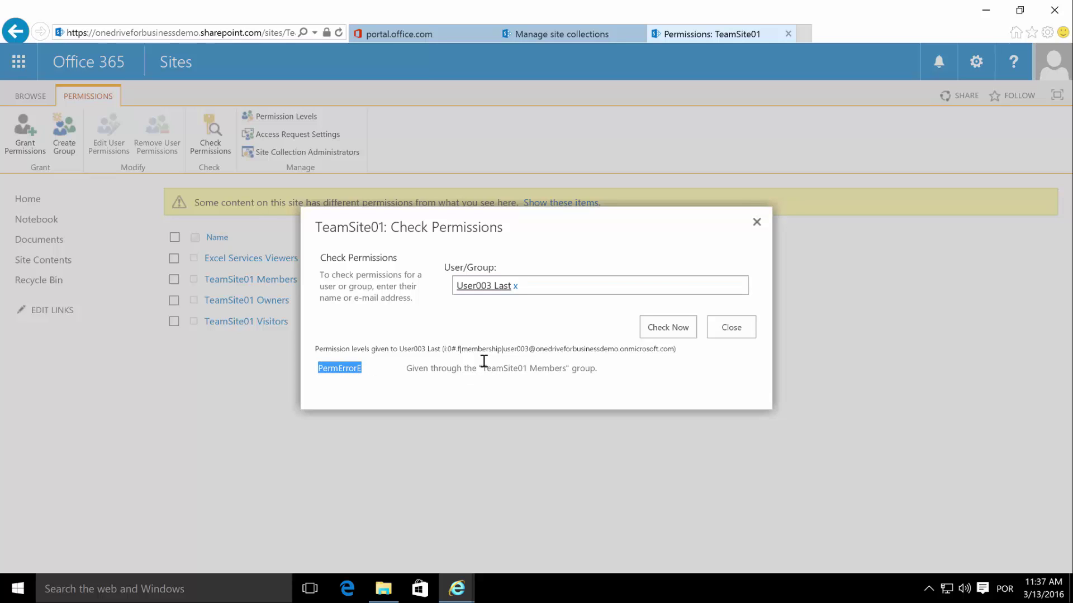
left_click_drag(482, 368, 608, 368)
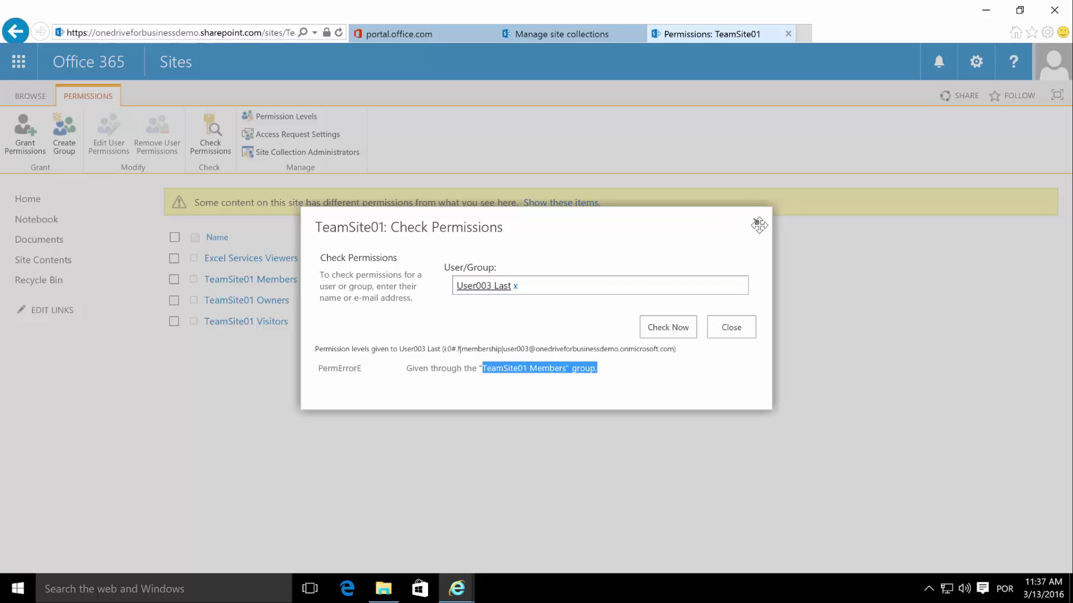
left_click_drag(317, 368, 368, 370)
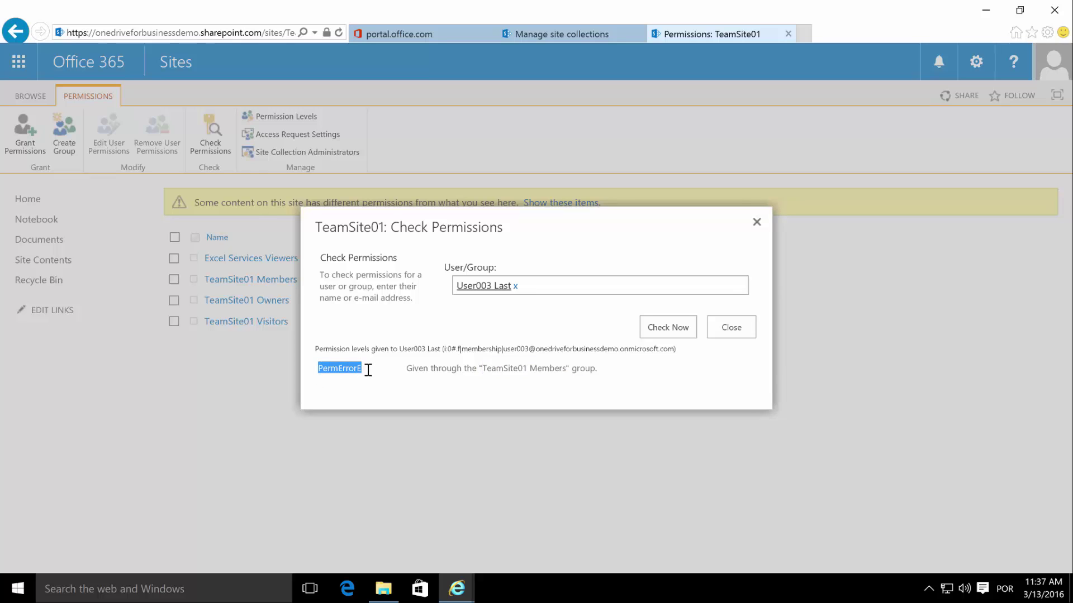
left_click(756, 222)
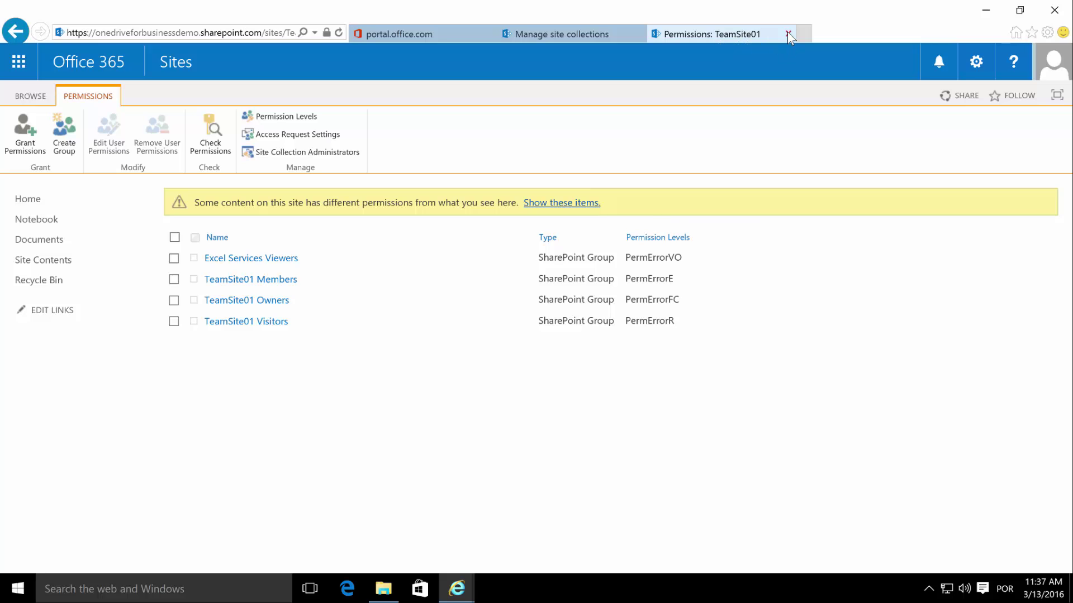
Step: Sign out of the admin account in TeamSite01 and the Office 365 admin center, close the SharePoint admin page, and close the browser
left_click(1042, 75)
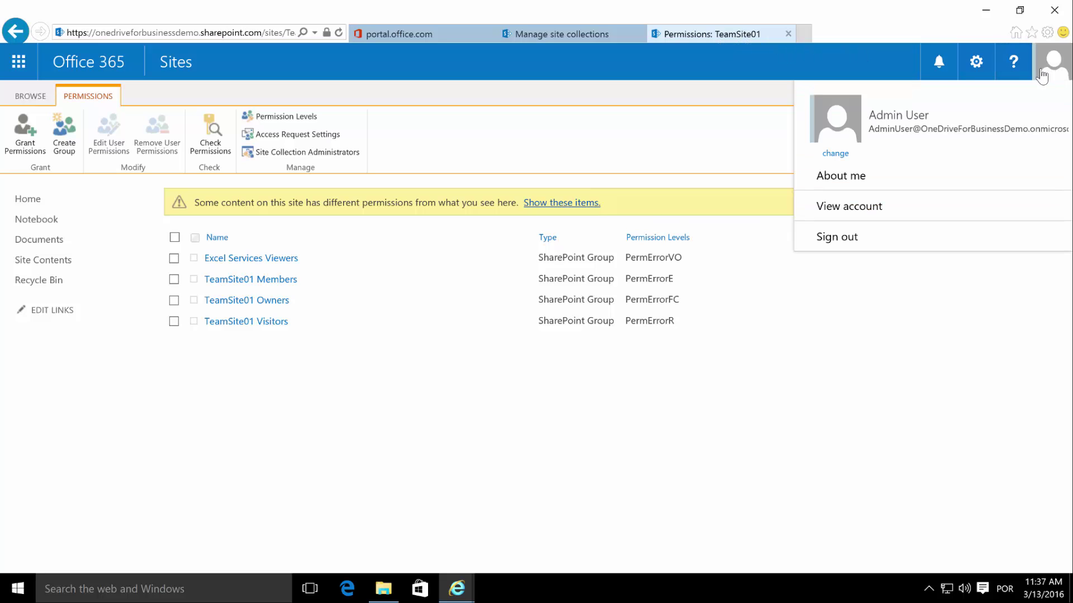
left_click(854, 241)
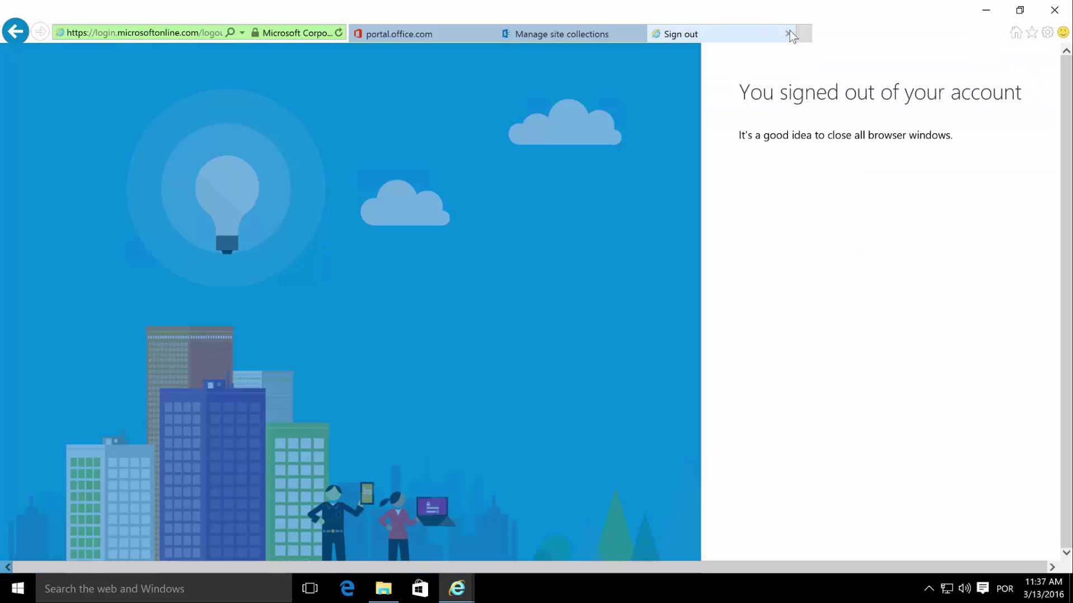
left_click(788, 33)
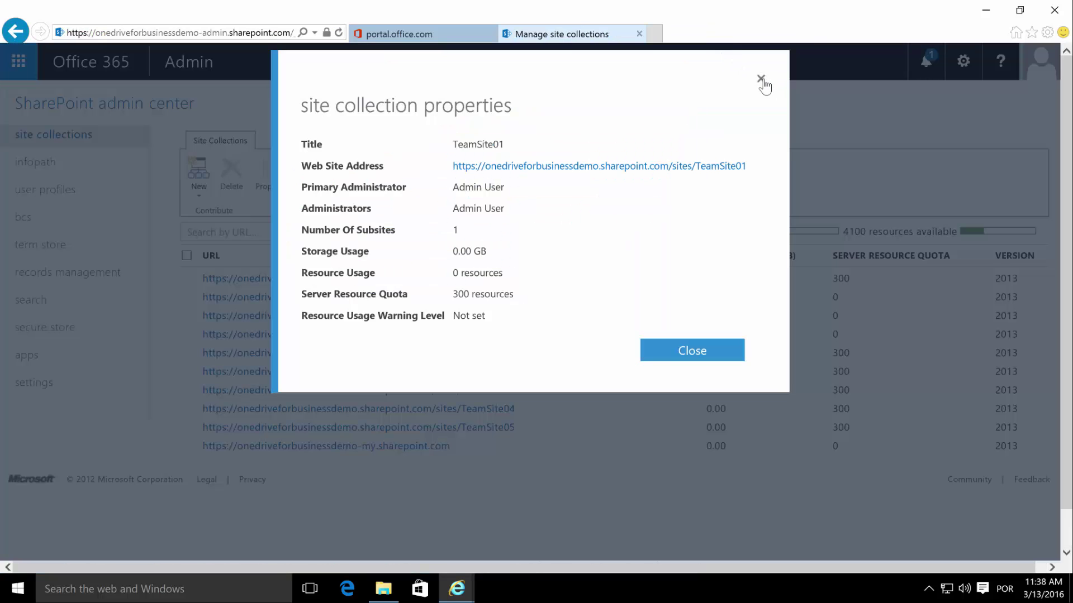
left_click(760, 79)
left_click(638, 34)
left_click(1036, 73)
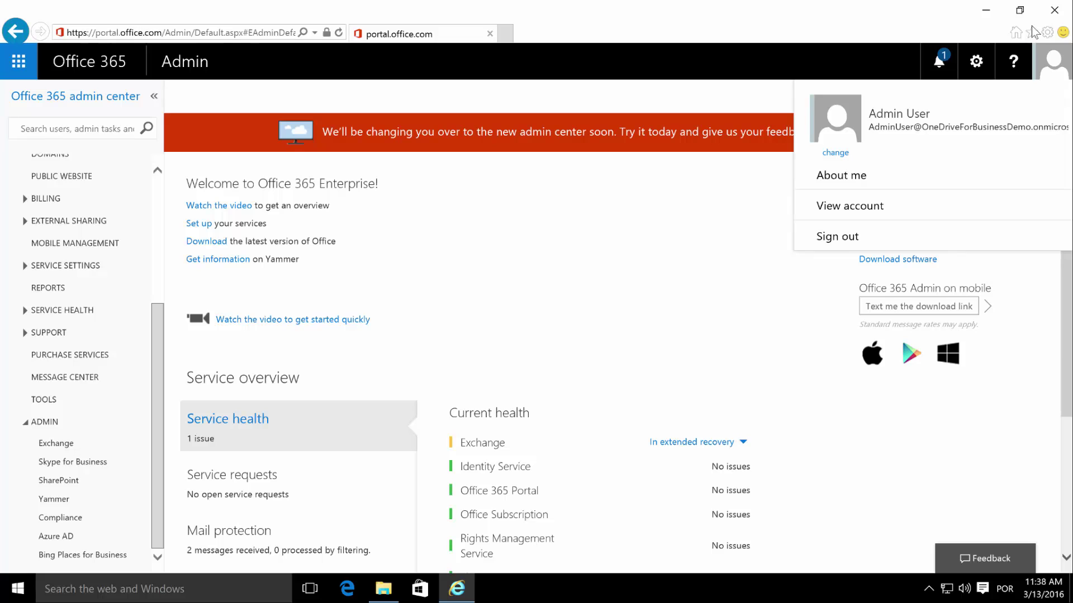
left_click(823, 240)
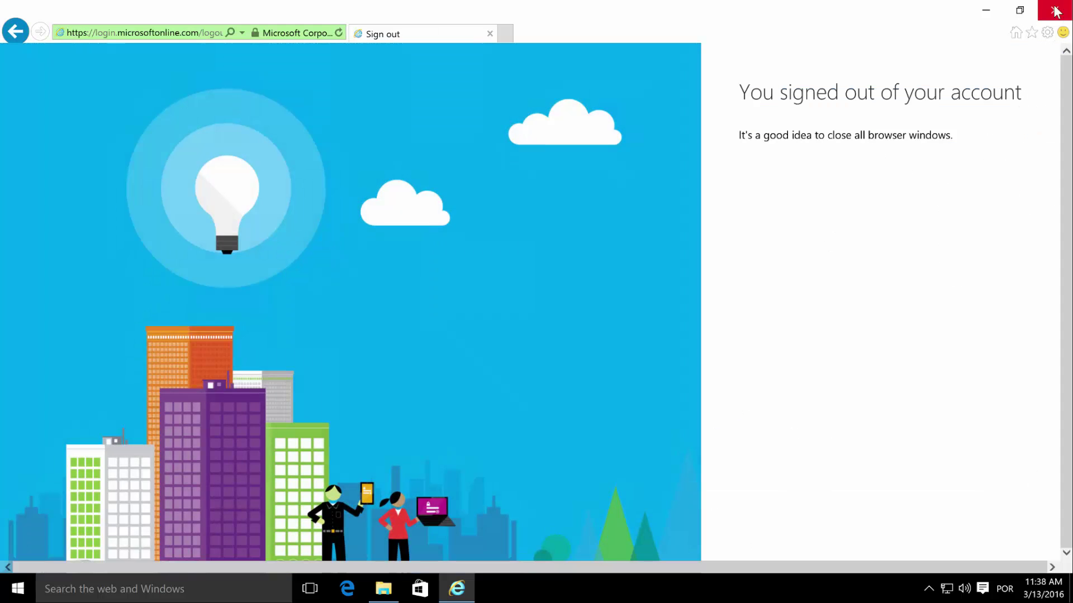
left_click(1054, 12)
Step: Switch to Microsoft Edge, open portal.office.com, and sign in to the user003 account by entering the account password
left_click(347, 592)
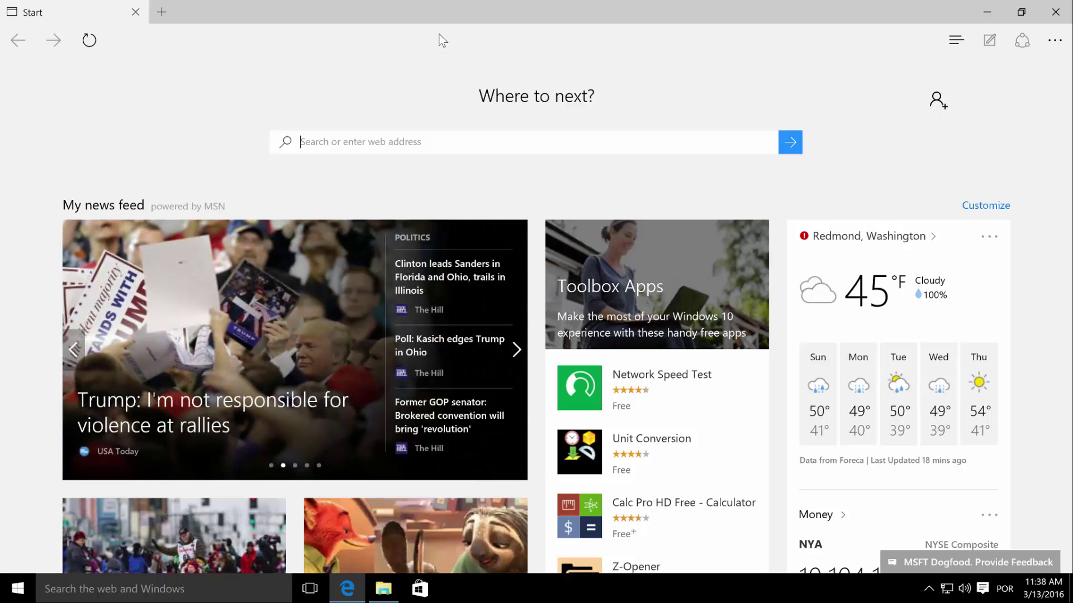
scroll(443, 41, "down", 2)
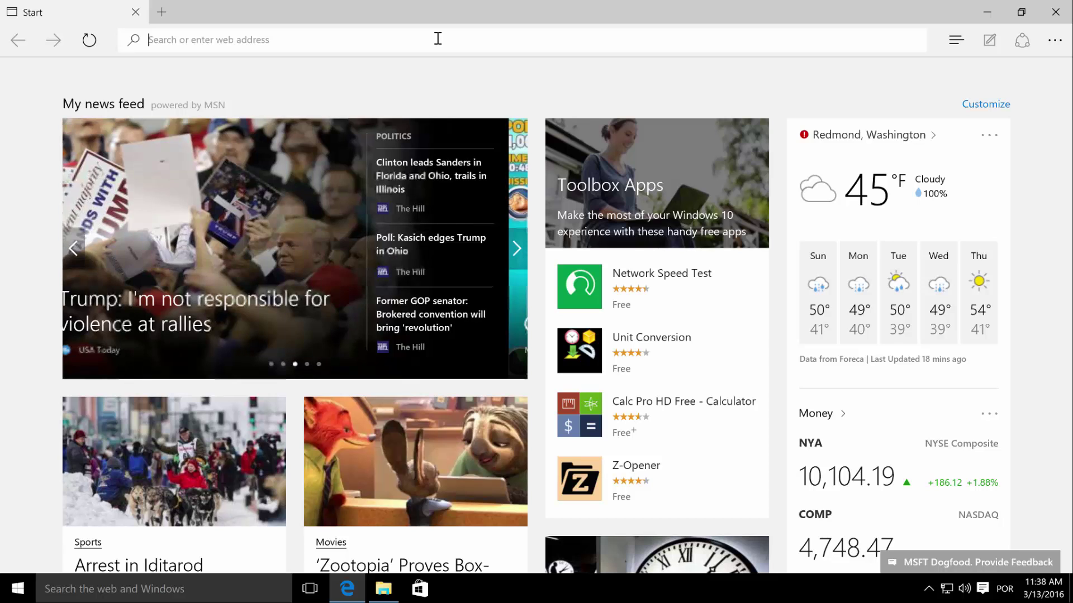
type("portal.office.com/")
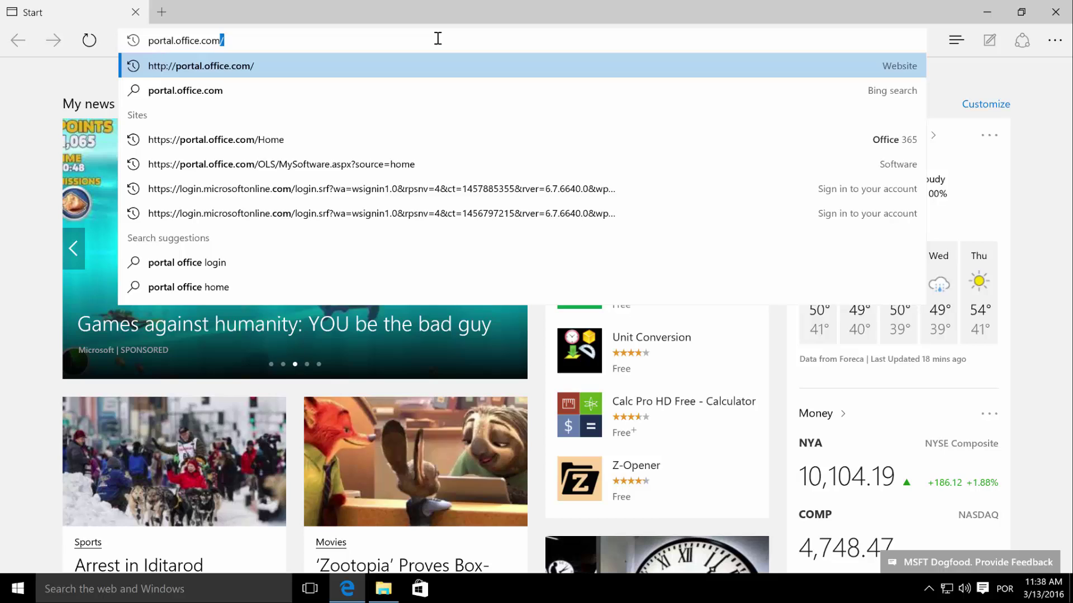
key("Return")
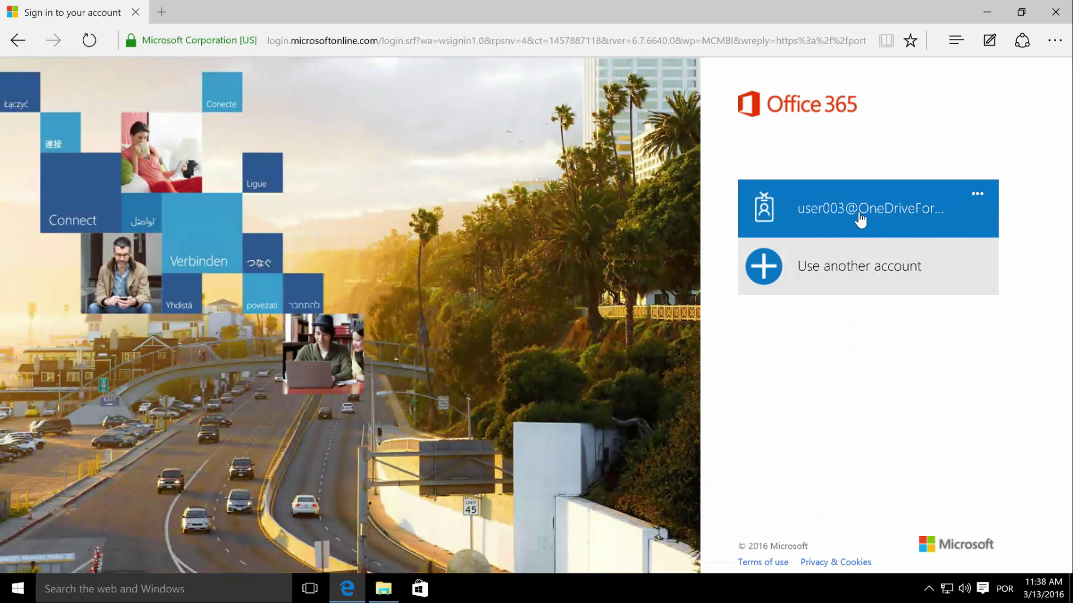
left_click(859, 219)
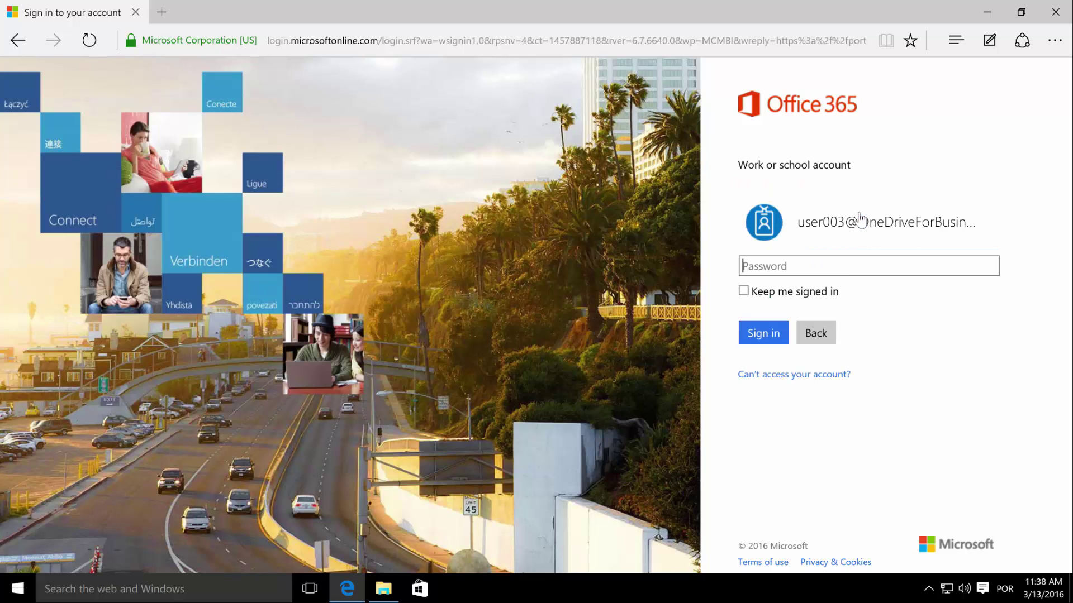
type("********")
key("Return")
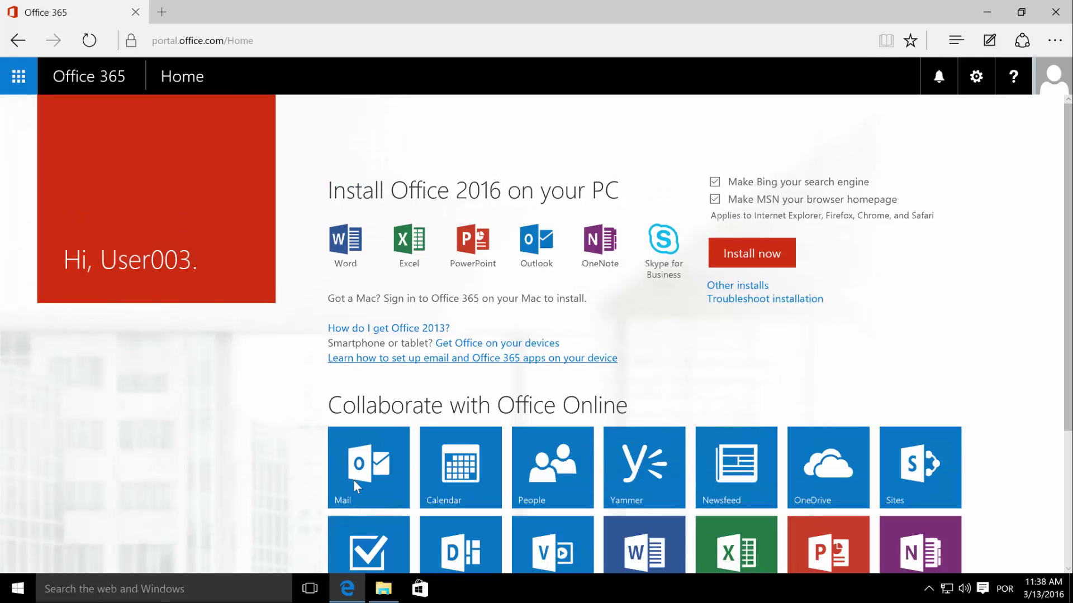
Step: Open the 'TeamSite01' invitation in the mailbox, follow its link to the site, and open the Documents library
left_click(361, 472)
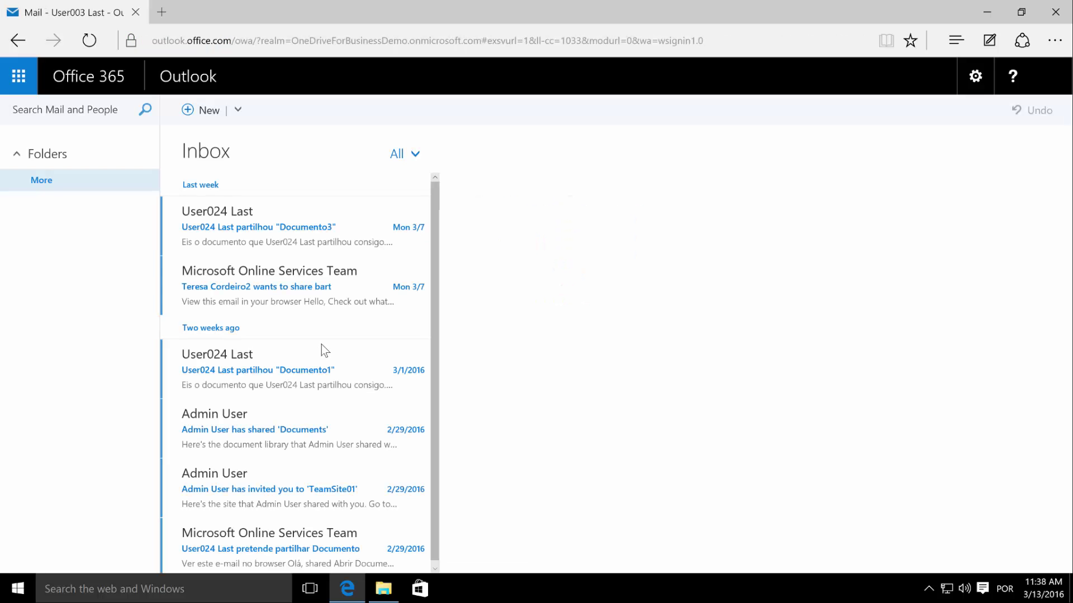
scroll(288, 441, "down", 1)
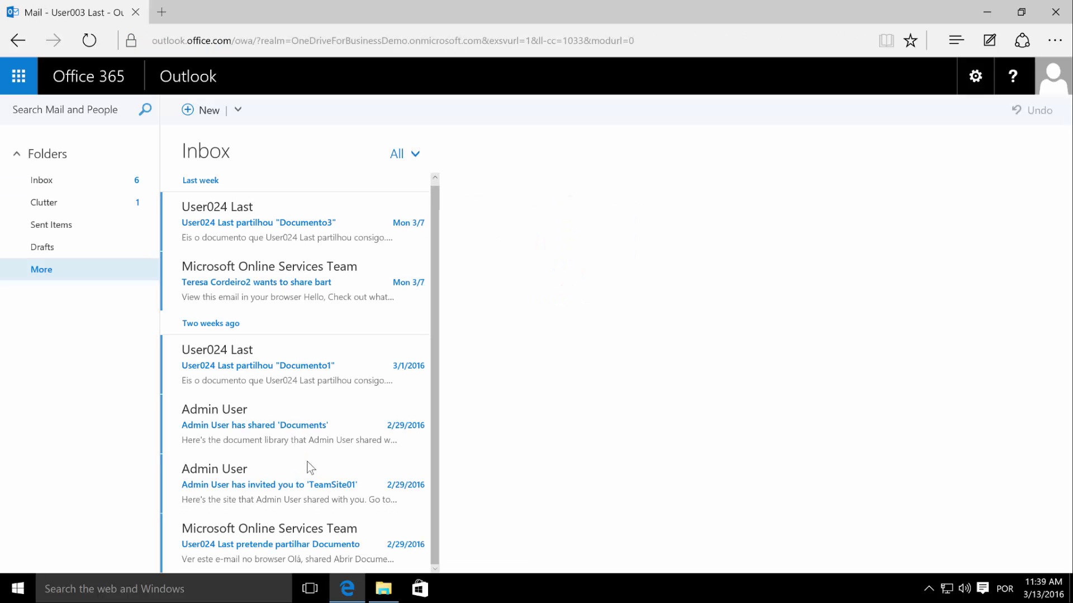
left_click(226, 492)
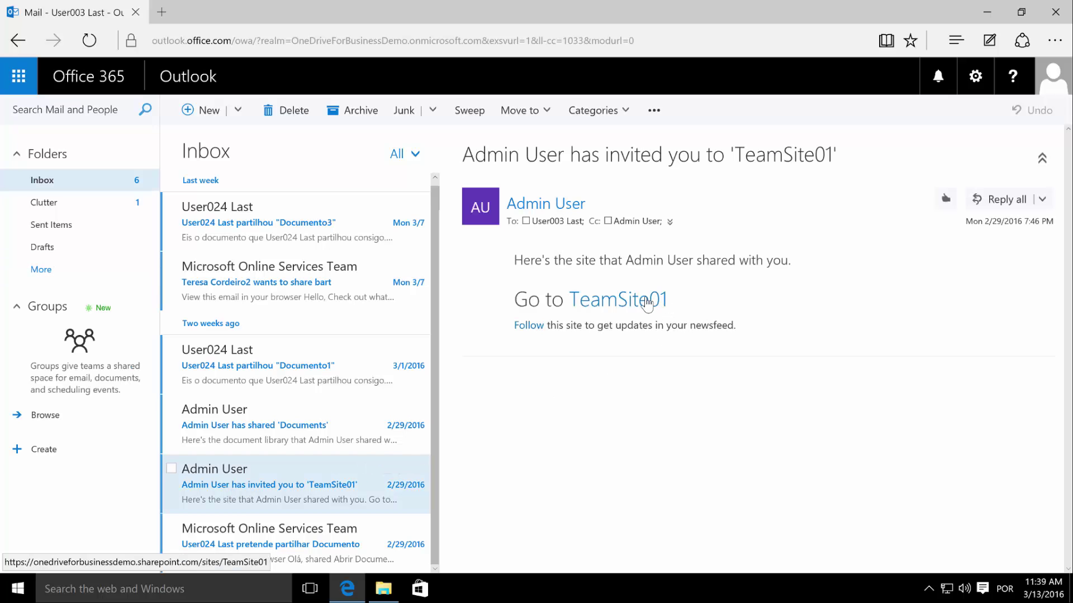
left_click(647, 302)
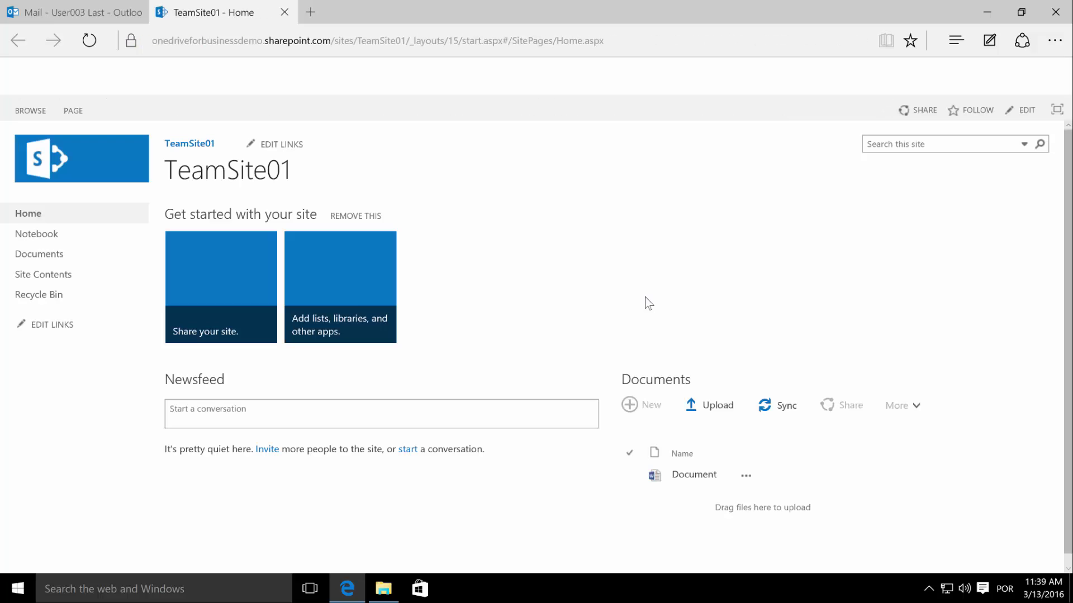
left_click(39, 256)
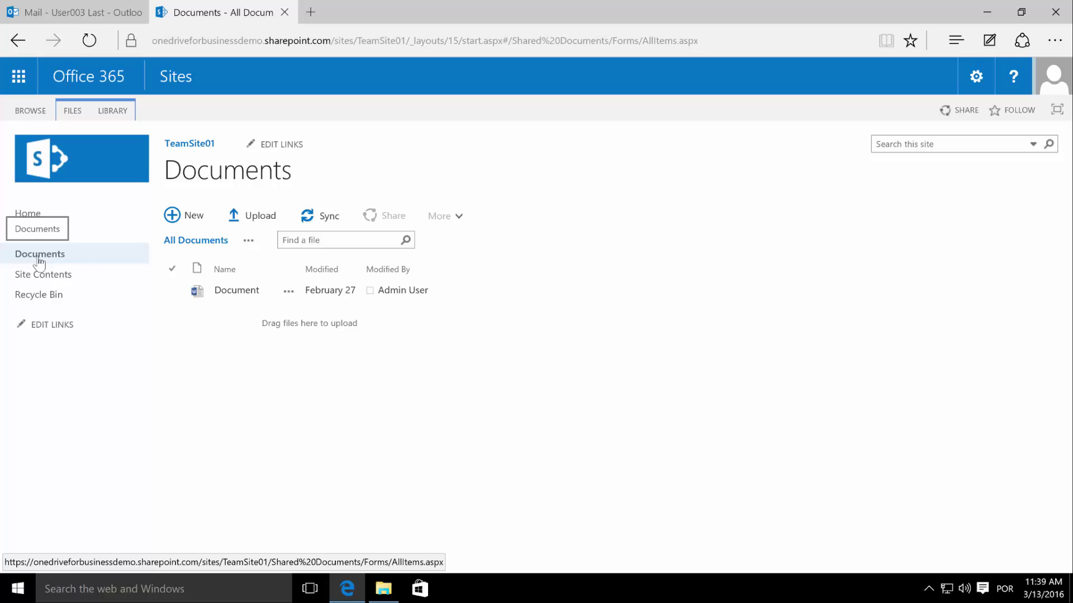
Step: Sync the TeamSite01 Documents library with OneDrive for Business, allowing the app switch, and show the synced files
left_click(325, 219)
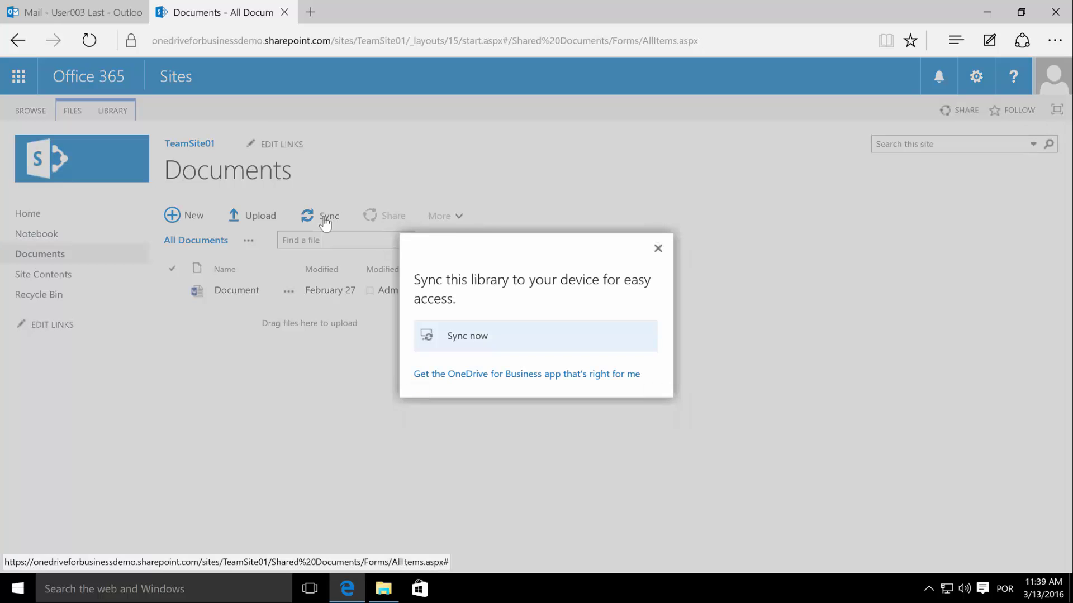
left_click(479, 337)
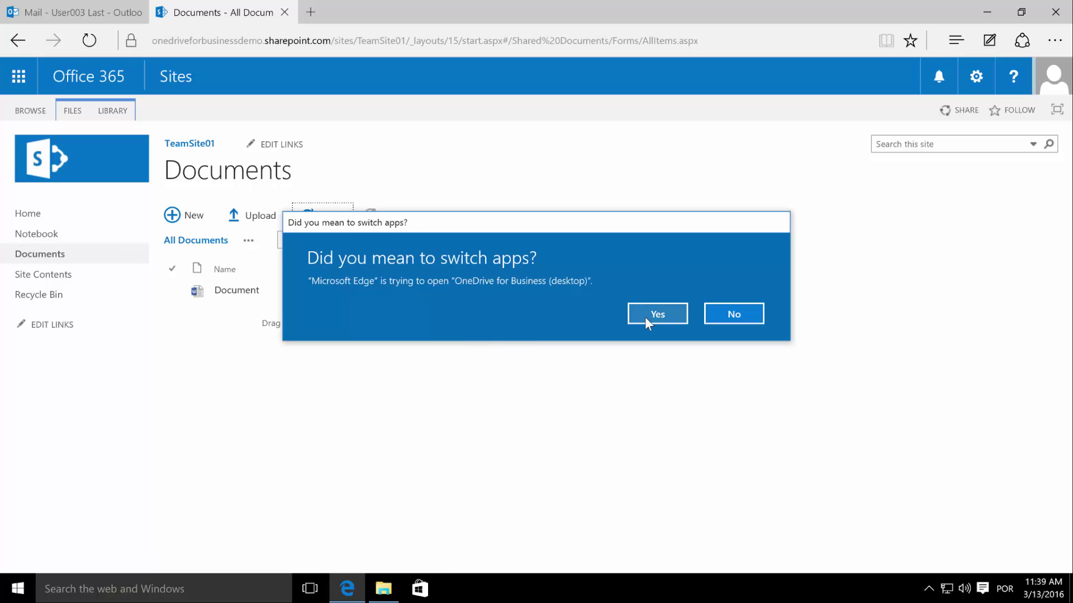
left_click(646, 318)
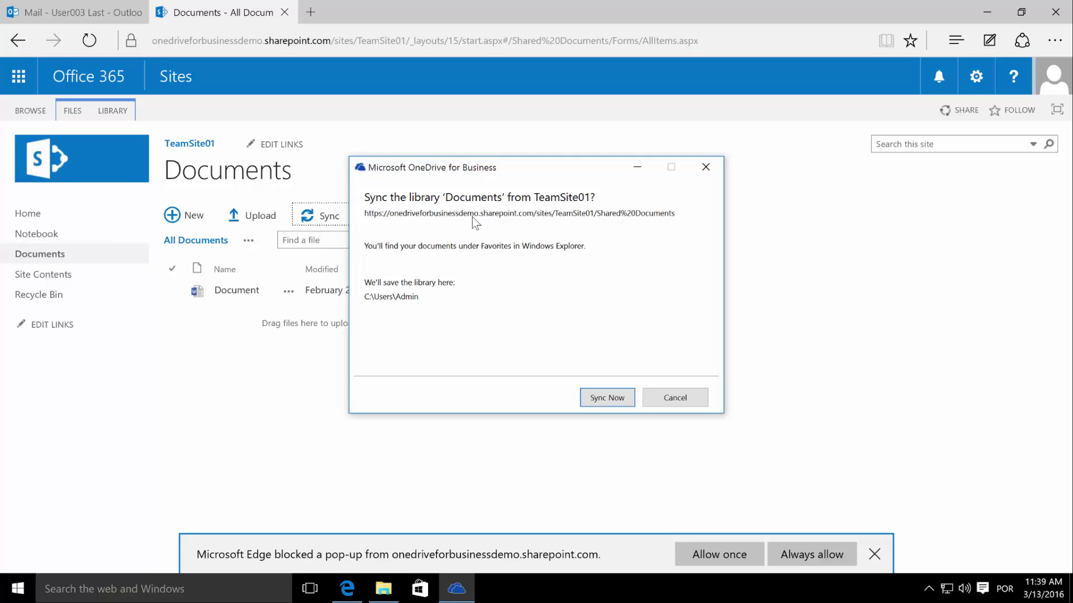
left_click(603, 401)
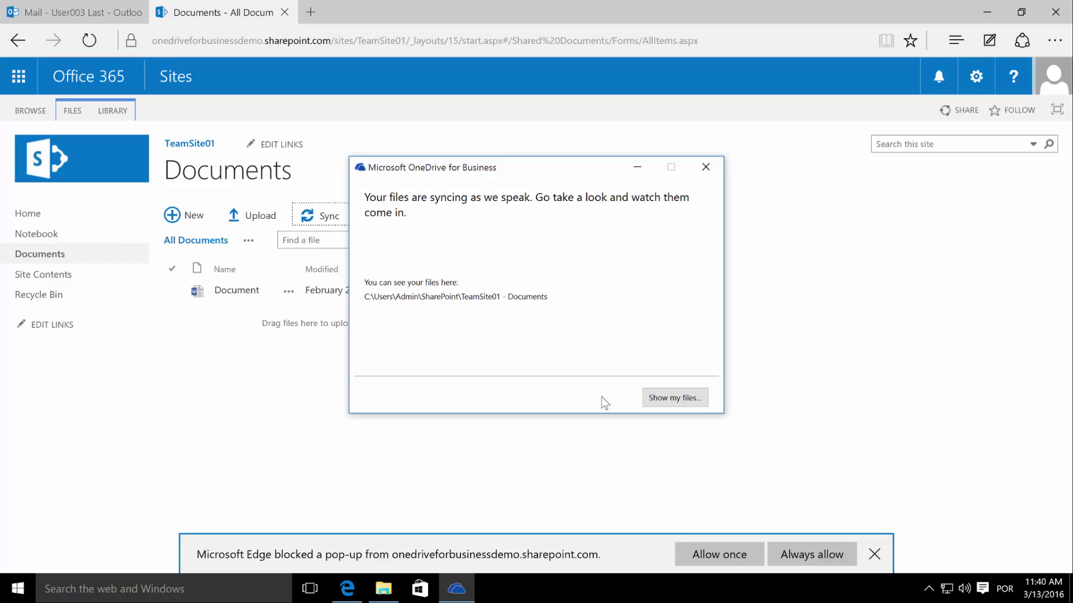
left_click(674, 403)
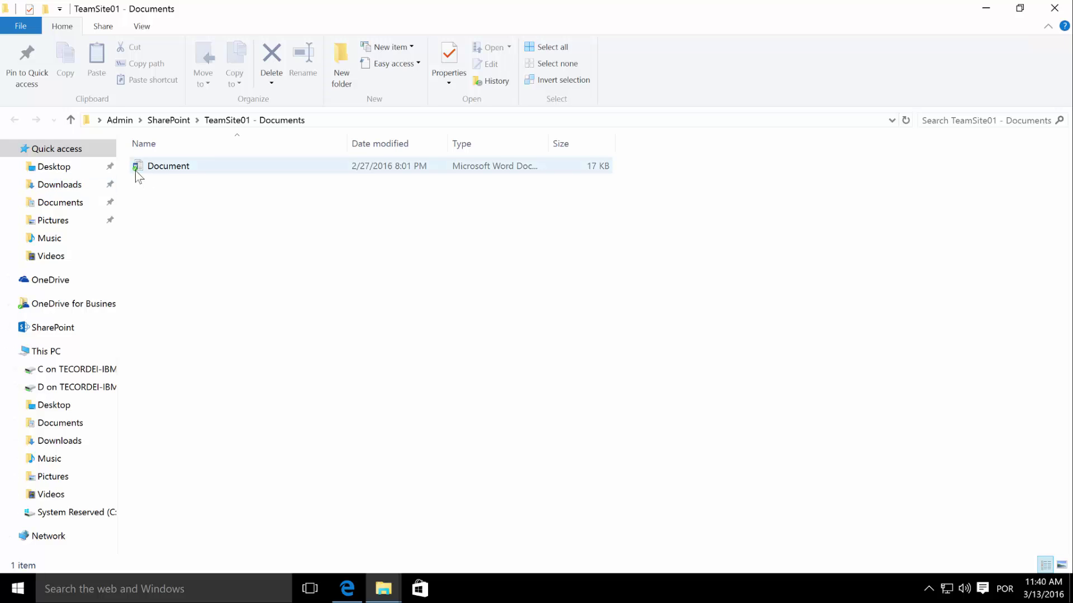
Step: Check the synced libraries in the parent SharePoint folder and in the OneDrive for Business list for stopping a folder's sync
left_click(167, 120)
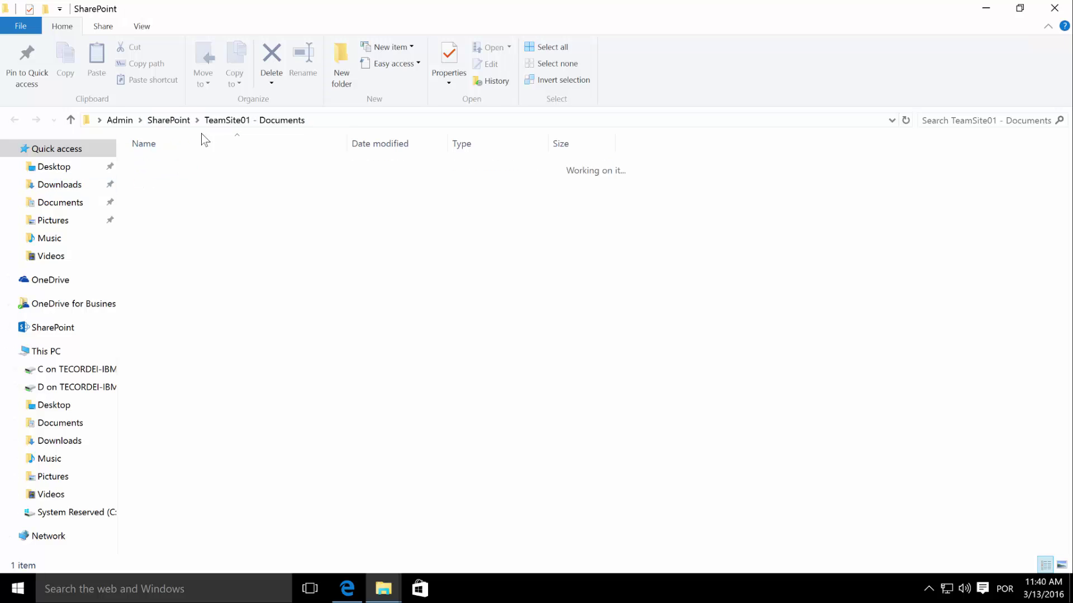
left_click(929, 589)
right_click(944, 528)
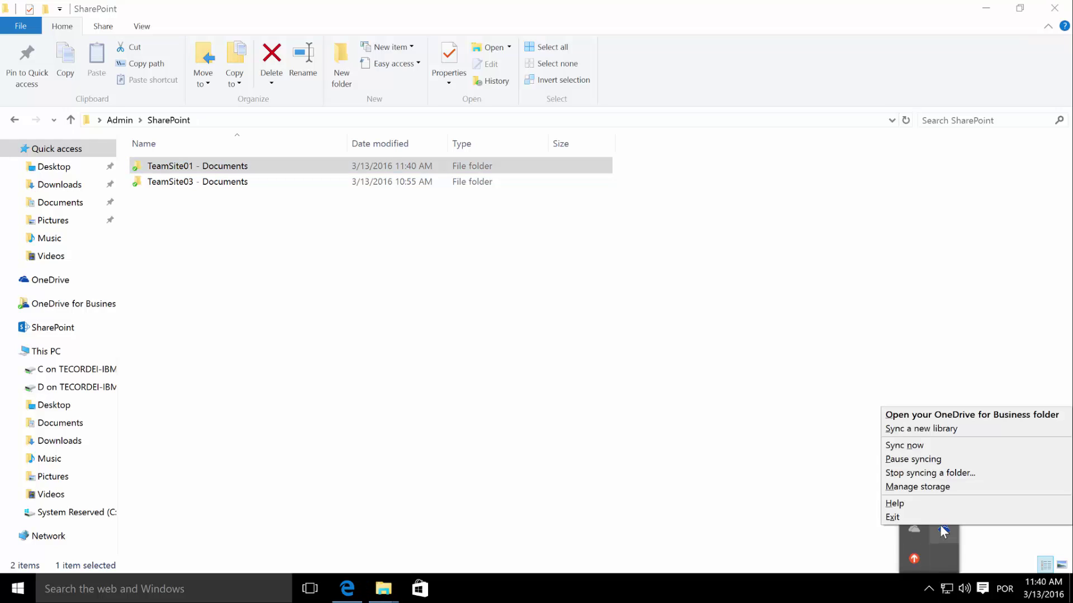
left_click(916, 473)
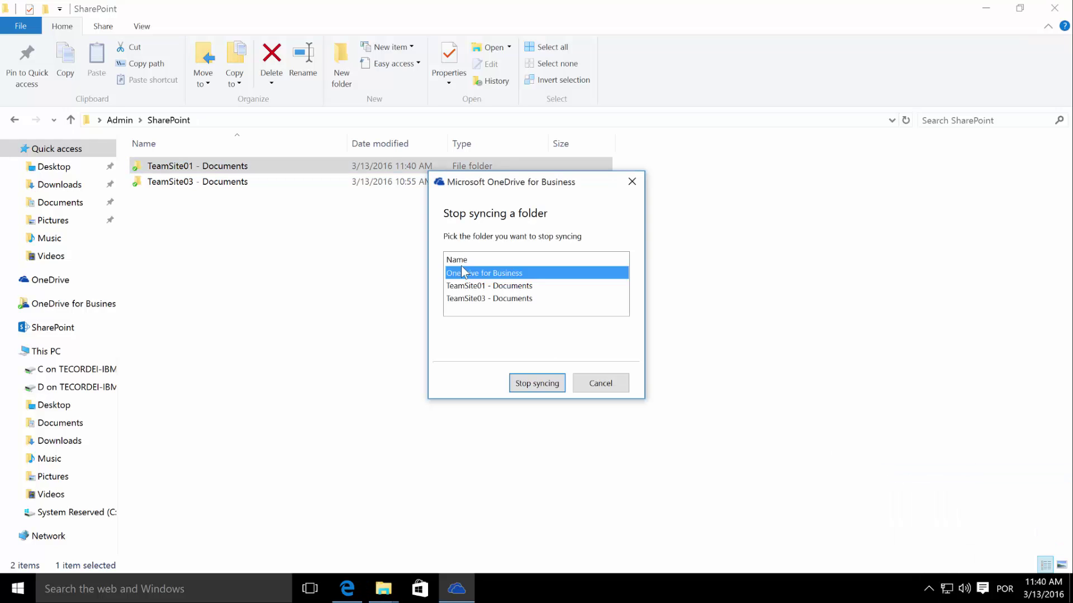